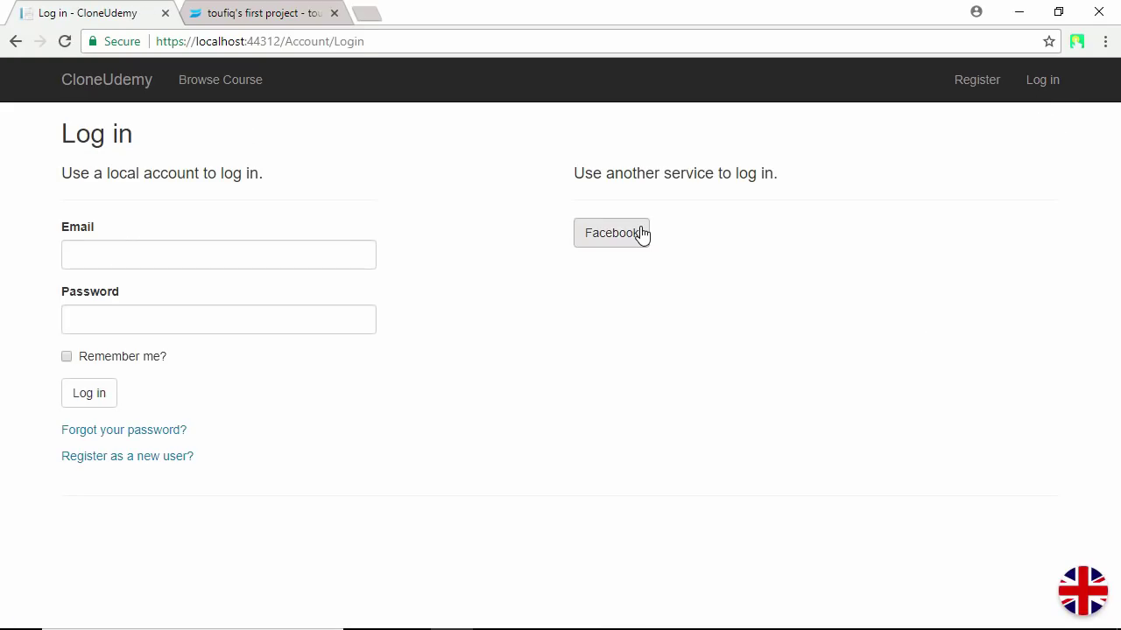
Step: Log in with Facebook's saved credentials and register the Facebook-linked CloneUdemy account
{"action": "left_click", "coordinate": [640, 233]}
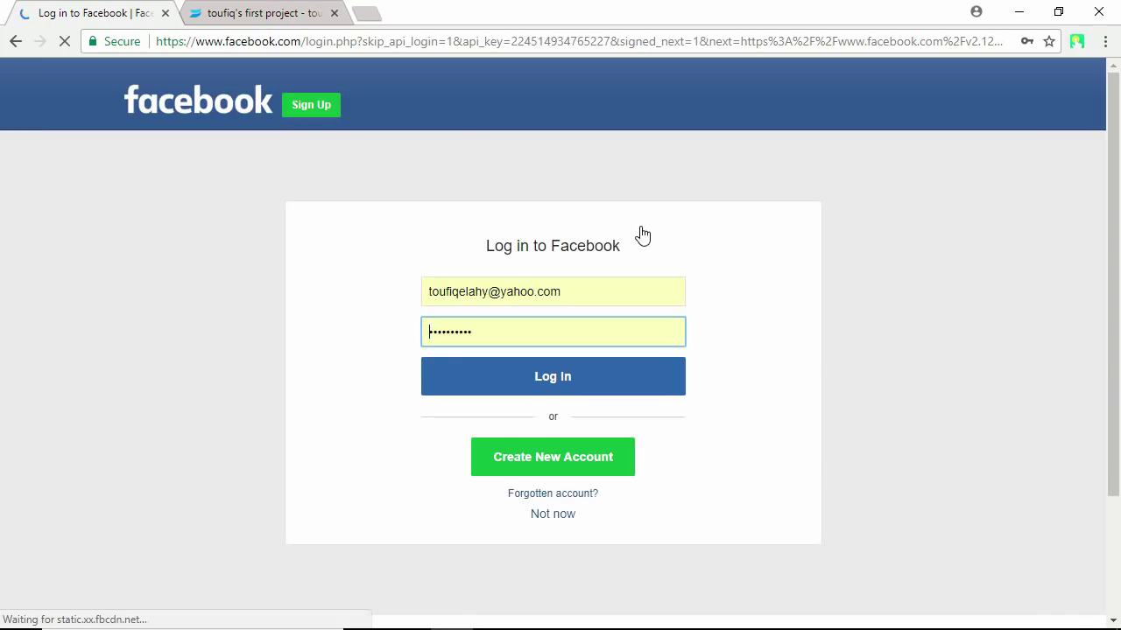
{"action": "left_click", "coordinate": [566, 396]}
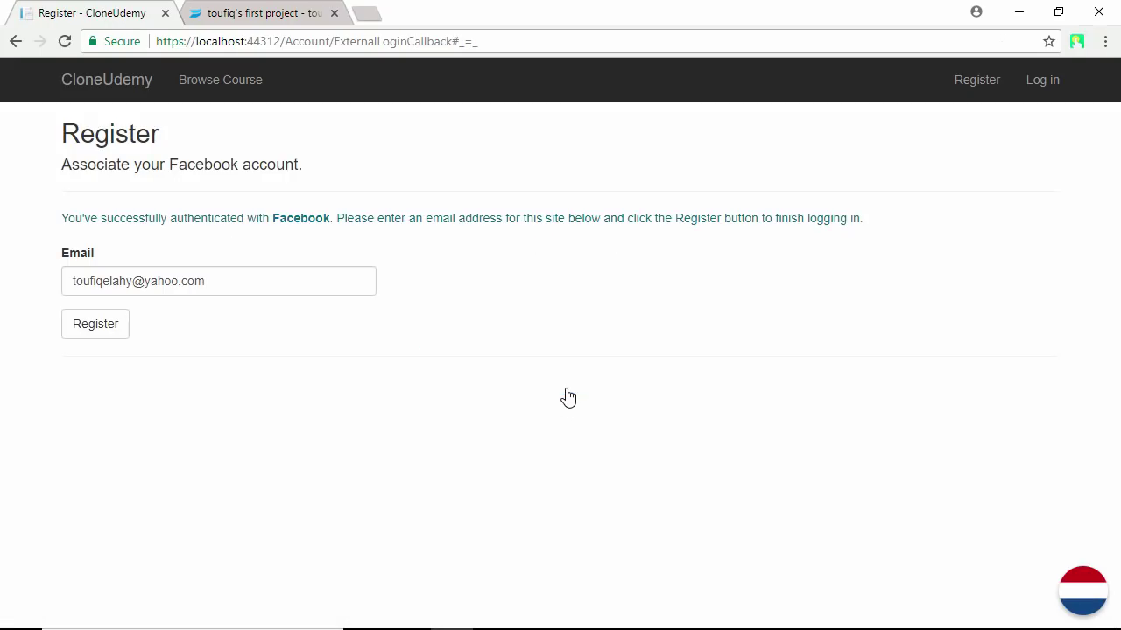
{"action": "left_click", "coordinate": [117, 341]}
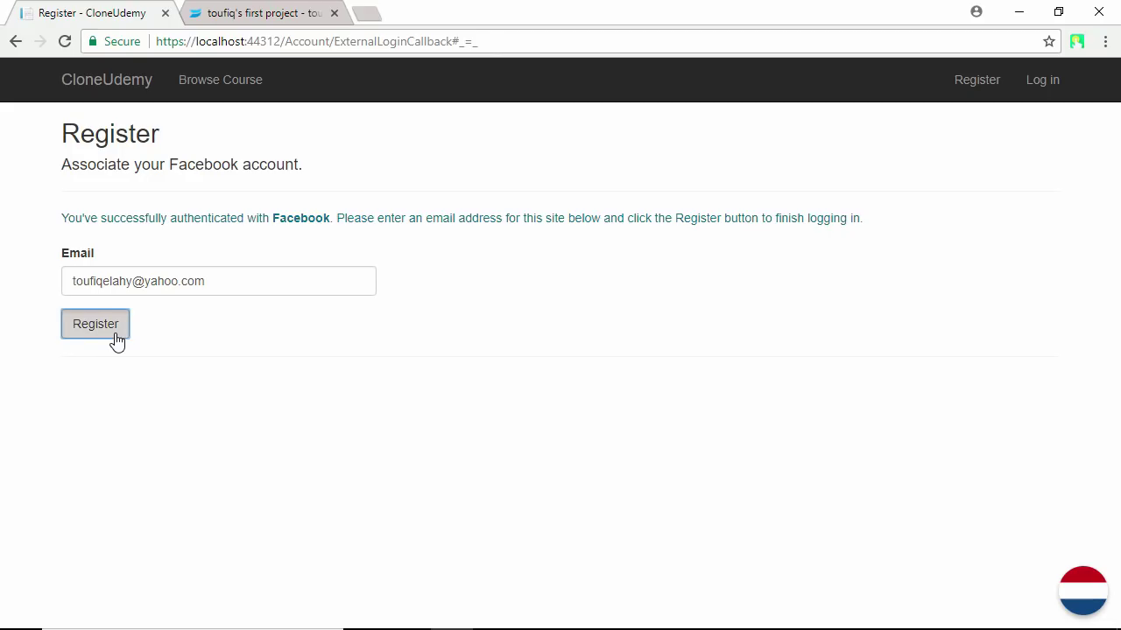
Step: Browse the course catalogue, open tle2's Enroll page and try Buy Now with Bitcoin
{"action": "left_click", "coordinate": [227, 87]}
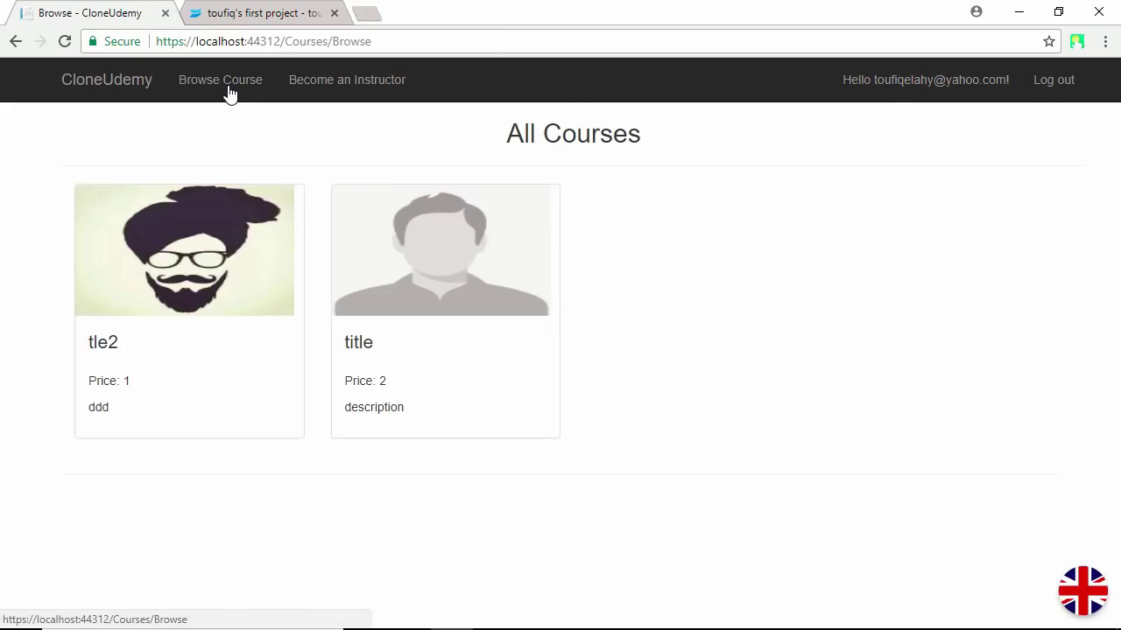
{"action": "left_click", "coordinate": [218, 250]}
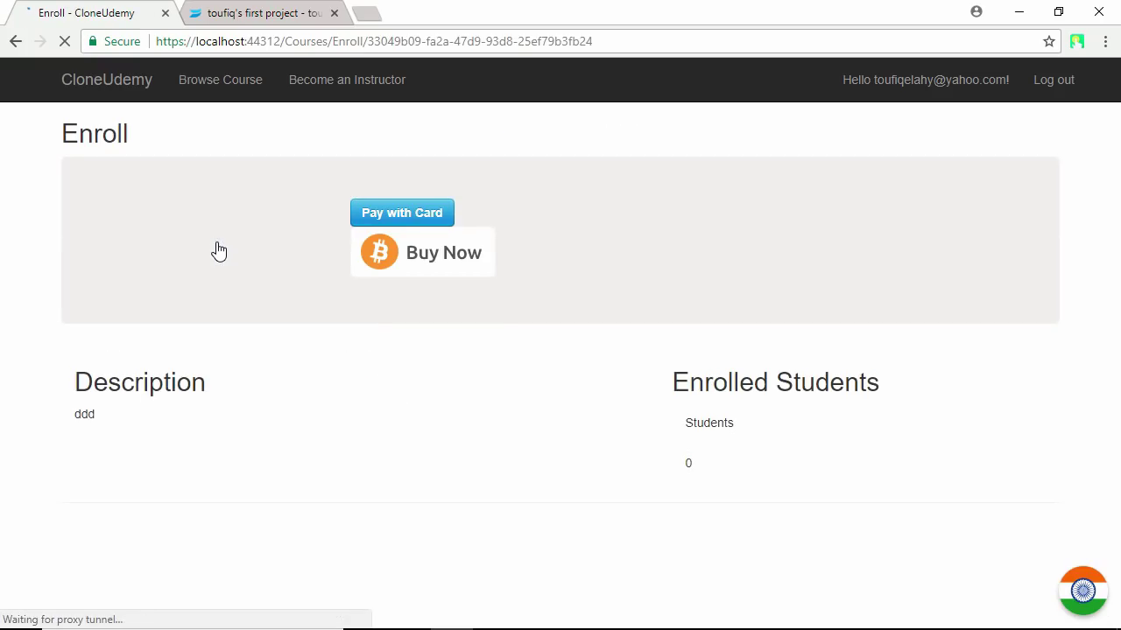
{"action": "left_click_drag", "start_coordinate": [440, 208], "coordinate": [517, 282]}
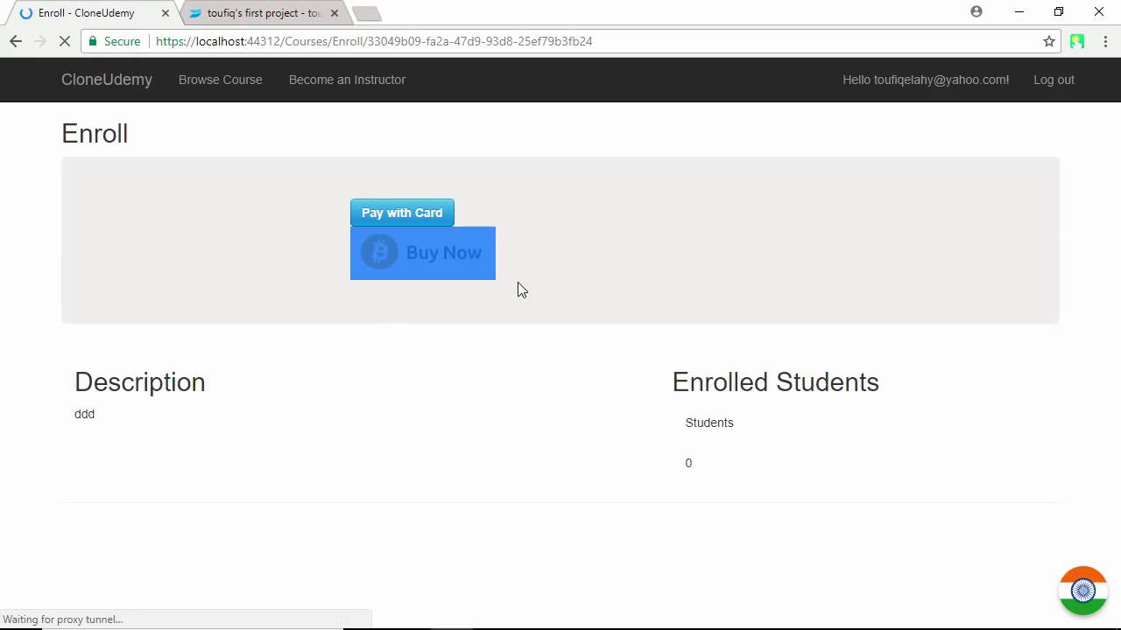
{"action": "left_click", "coordinate": [610, 385]}
{"action": "left_click_drag", "start_coordinate": [611, 385], "coordinate": [726, 464]}
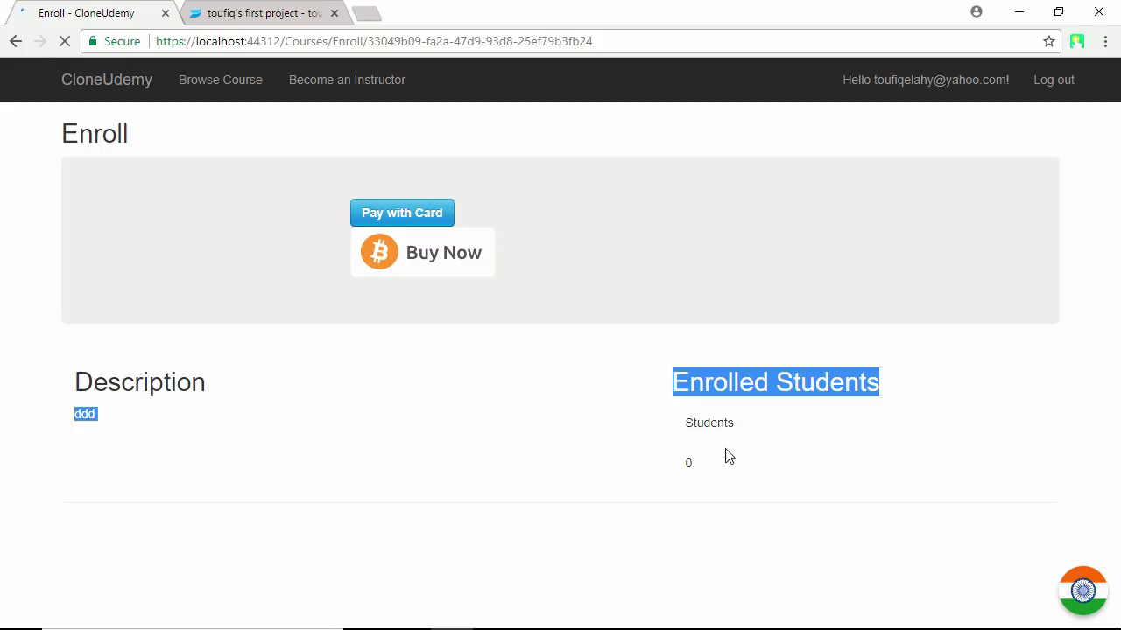
Step: Return to All Courses and open the 'title' course's Enroll page
{"action": "left_click", "coordinate": [12, 42]}
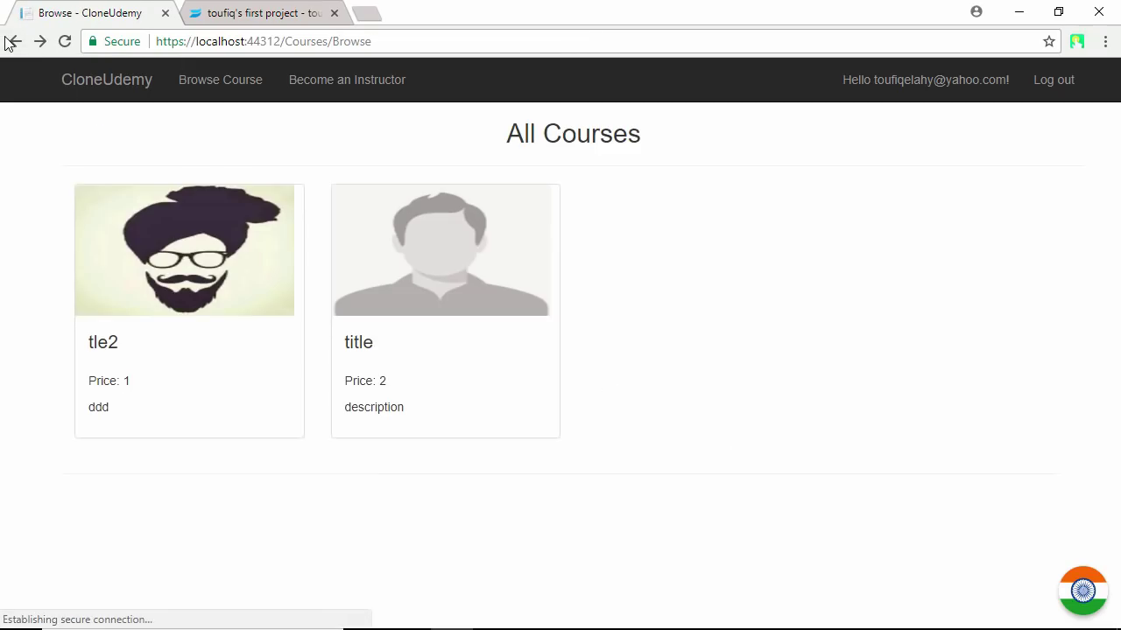
{"action": "left_click", "coordinate": [487, 251]}
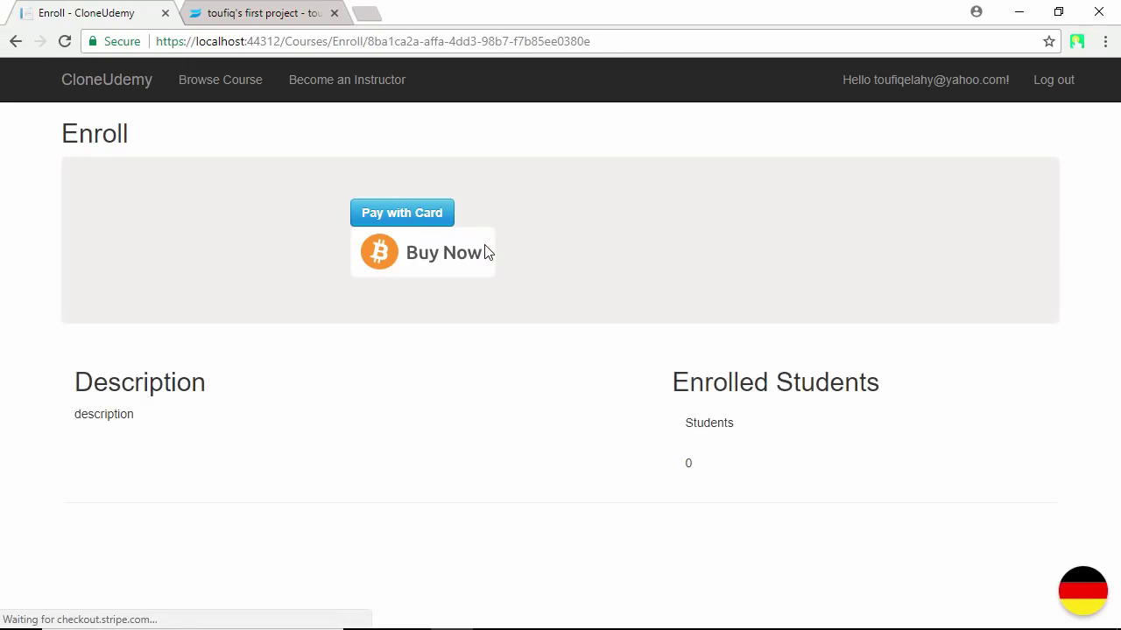
{"action": "left_click", "coordinate": [320, 85]}
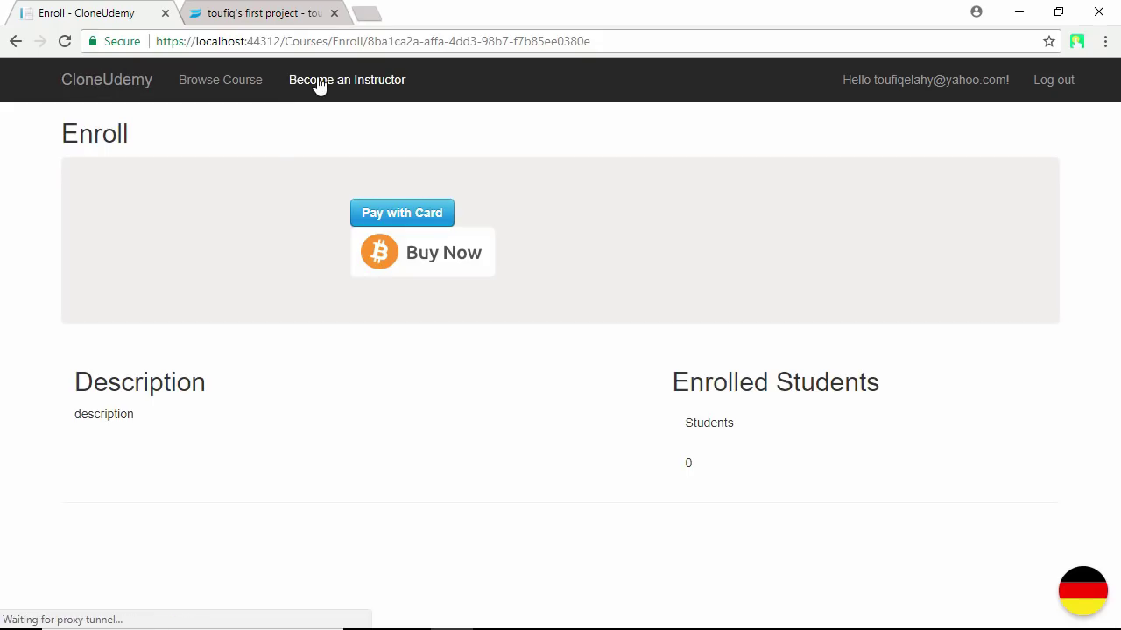
Step: Enter title 22 and description 'desc' in the new course form
{"action": "left_click", "coordinate": [320, 85]}
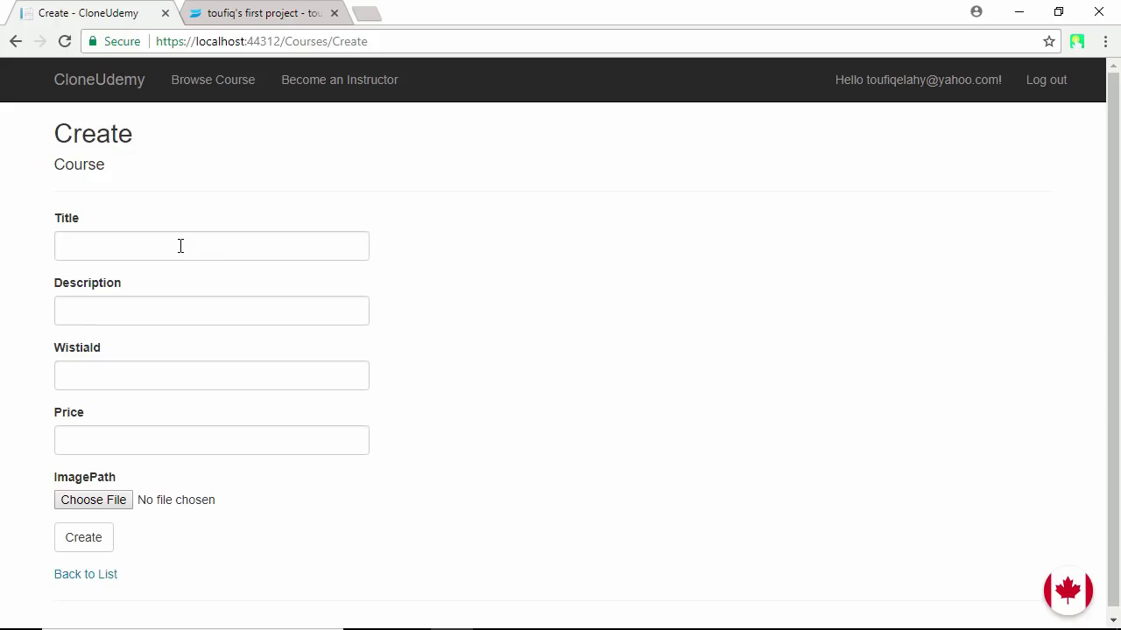
{"action": "left_click", "coordinate": [180, 246]}
{"action": "type", "text": "itle 22"}
{"action": "left_click", "coordinate": [156, 304]}
{"action": "type", "text": "desc"}
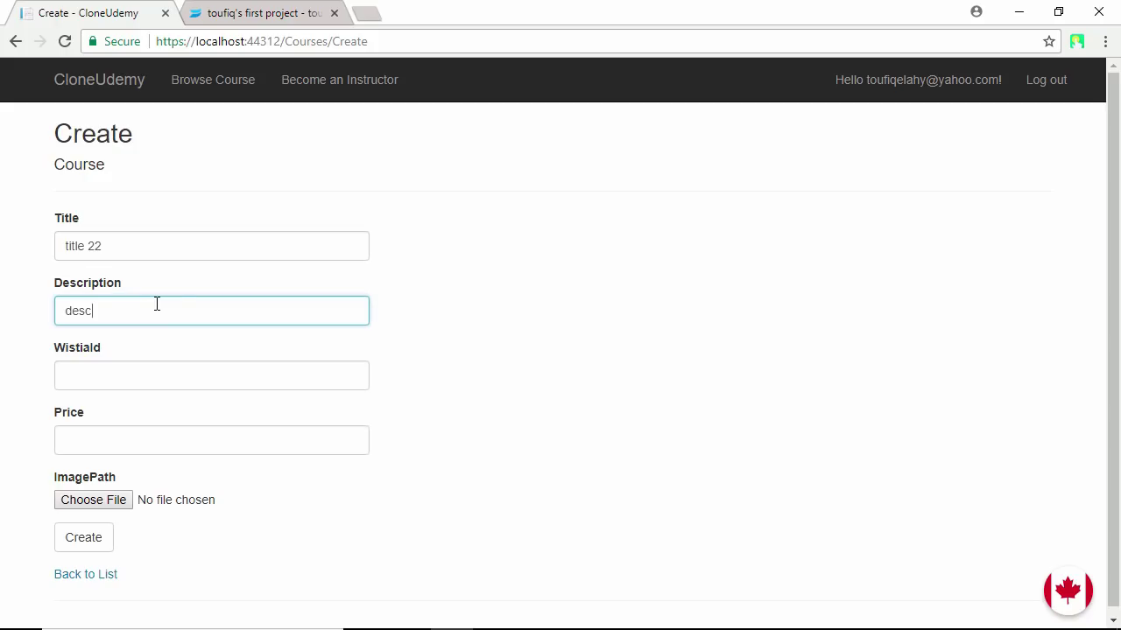
Step: Copy Wistia project ID u2sk0m2zch from the Wistia tab into the WistiaId field
{"action": "left_click", "coordinate": [297, 7]}
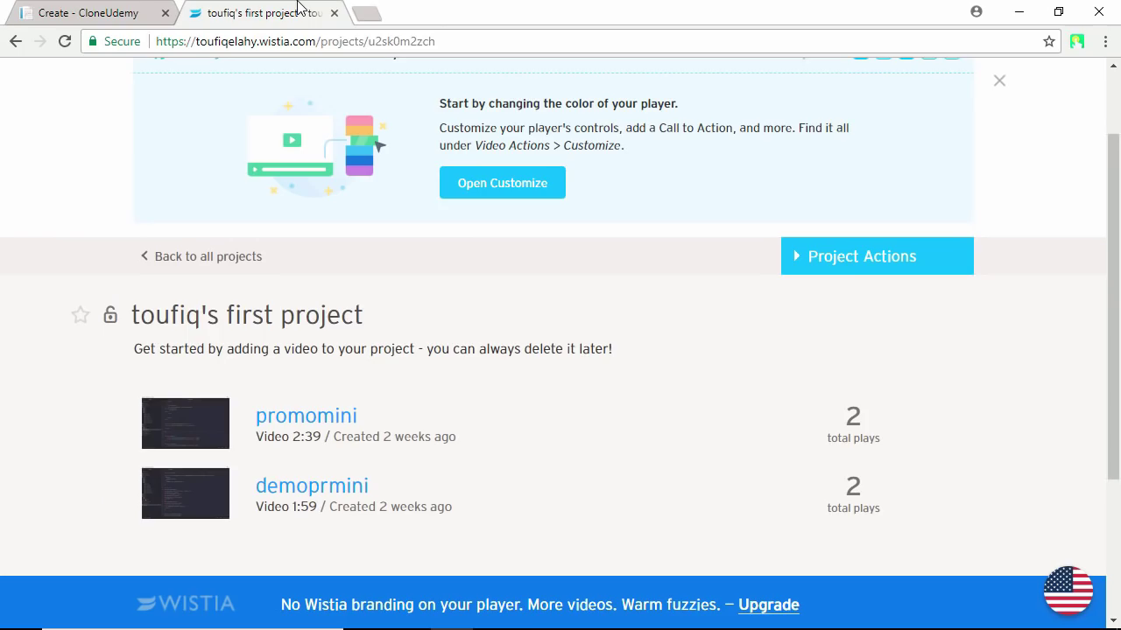
{"action": "double_click", "coordinate": [407, 41]}
{"action": "key", "text": "ctrl+c"}
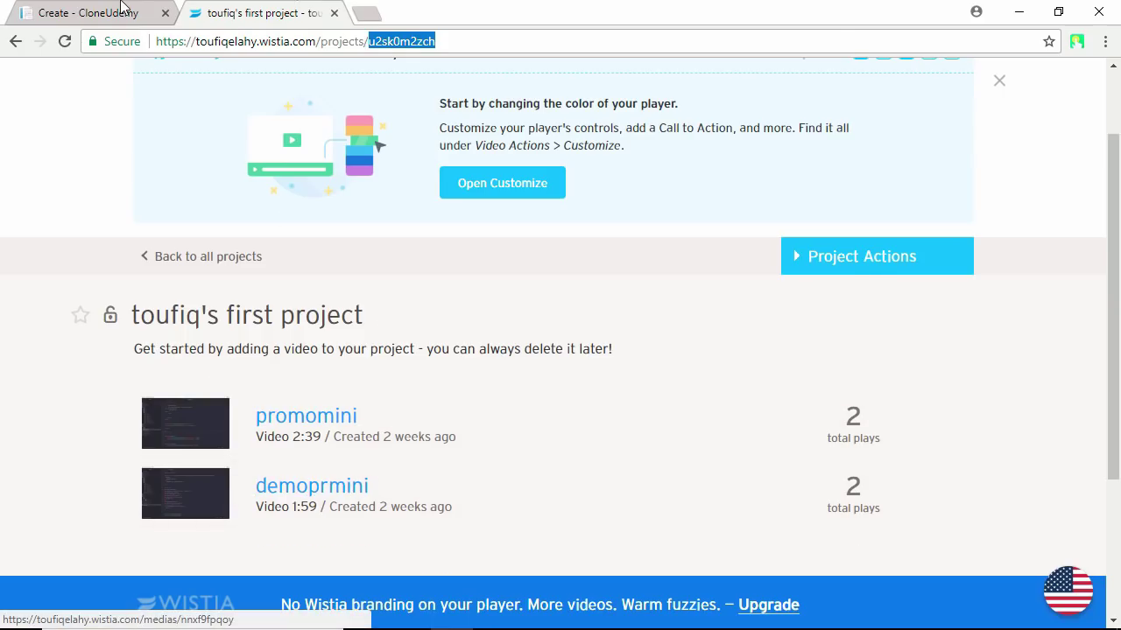
{"action": "left_click", "coordinate": [120, 7]}
{"action": "left_click", "coordinate": [150, 376]}
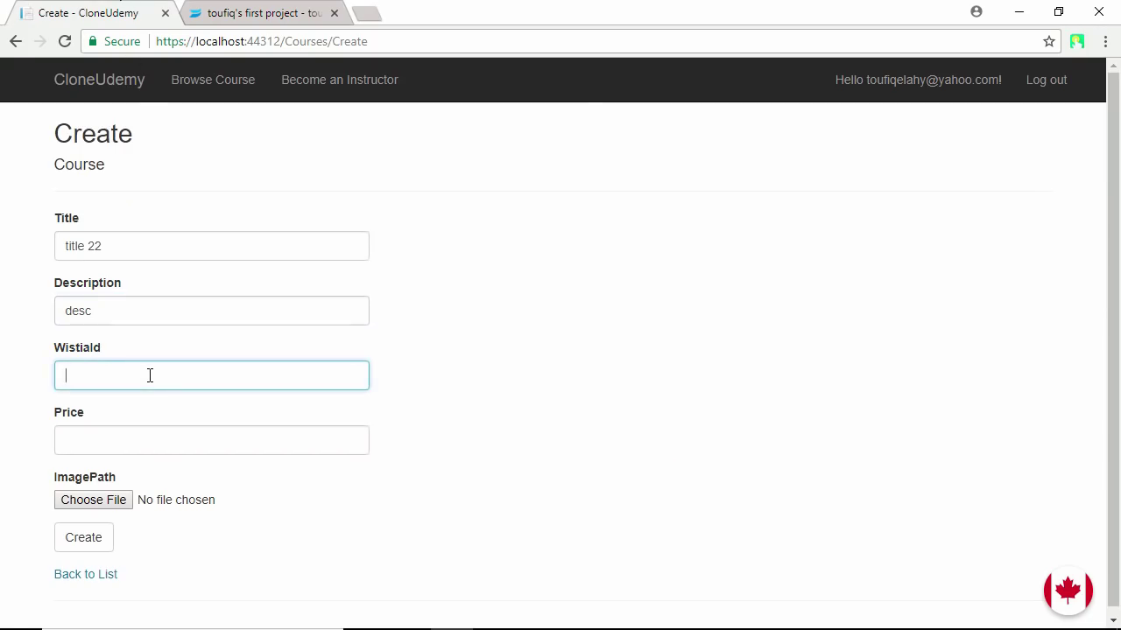
{"action": "key", "text": "ctrl+v"}
Step: Set the price to 30 and choose c4.jpg as the course image
{"action": "left_click", "coordinate": [121, 437]}
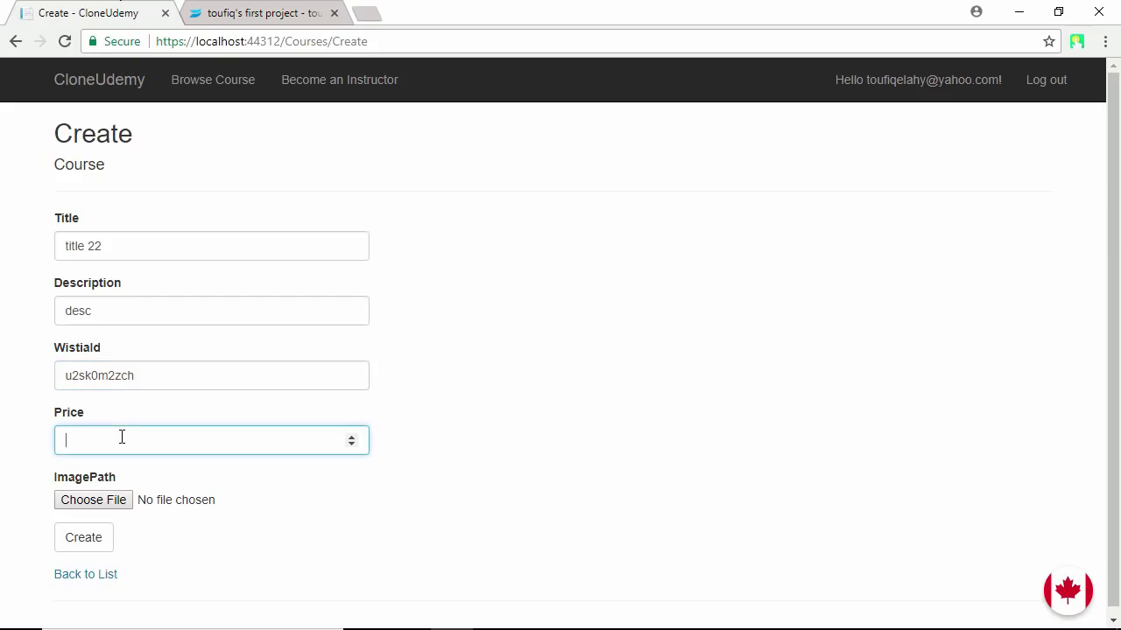
{"action": "left_click", "coordinate": [108, 500]}
{"action": "left_click", "coordinate": [390, 120]}
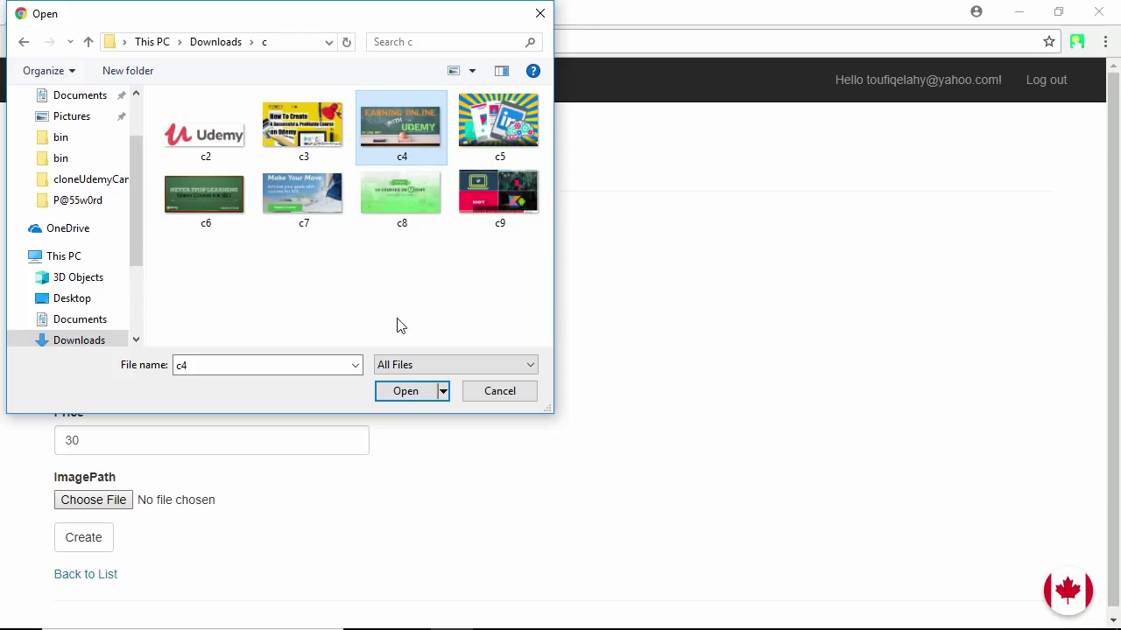
{"action": "left_click", "coordinate": [405, 391]}
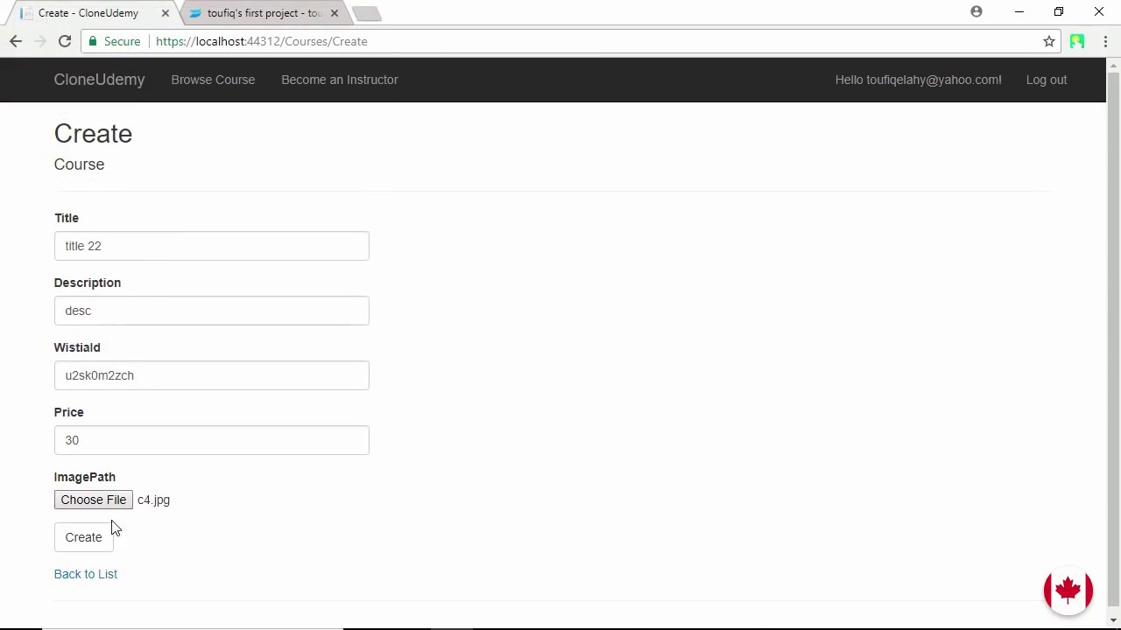
Step: Submit the title 22 course, then create a second course named title3
{"action": "left_click", "coordinate": [87, 539]}
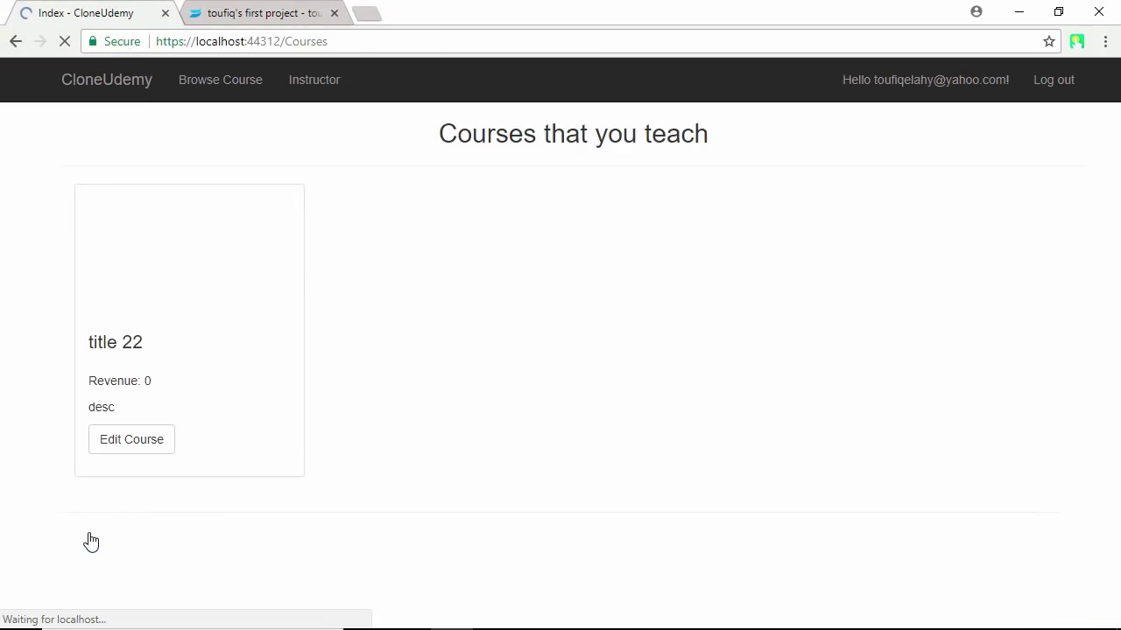
{"action": "left_click", "coordinate": [324, 83]}
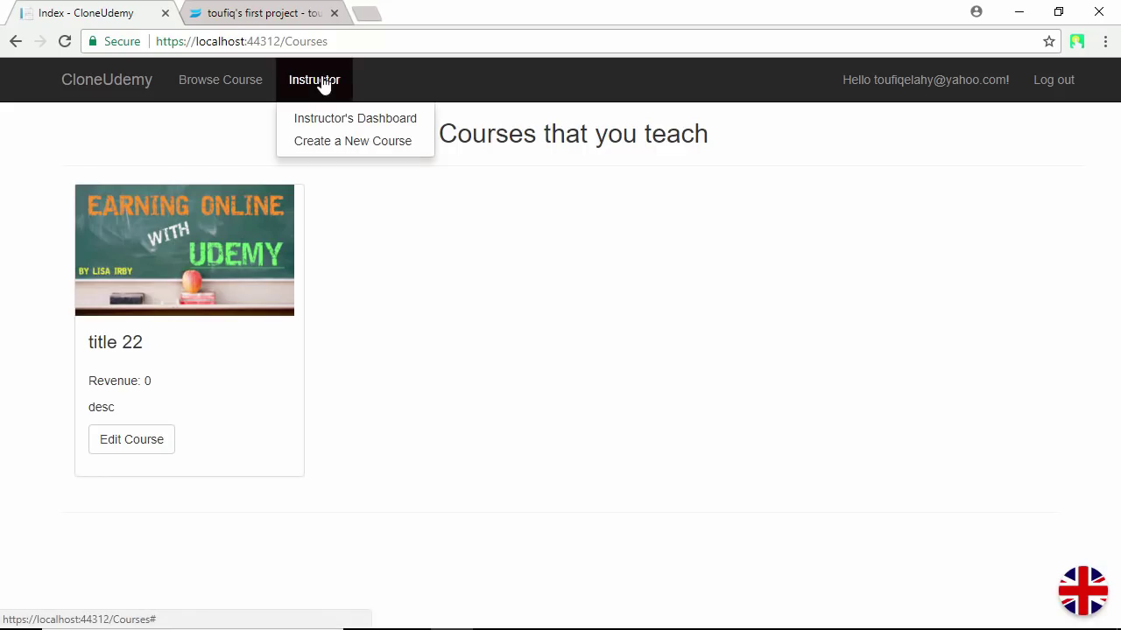
{"action": "left_click", "coordinate": [360, 143]}
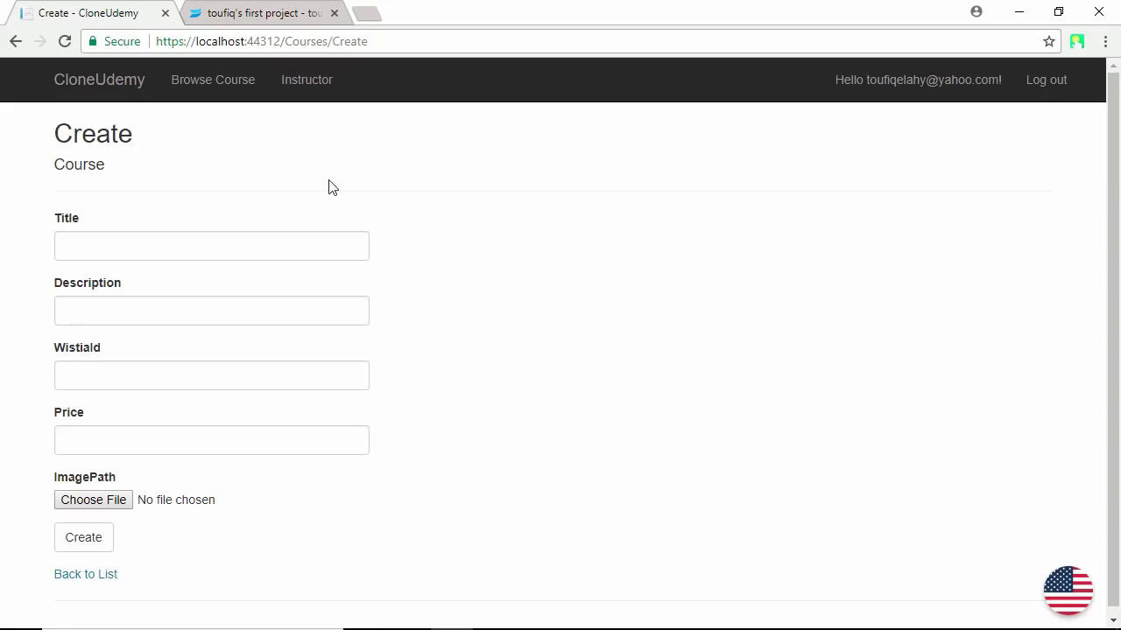
{"action": "left_click", "coordinate": [235, 251]}
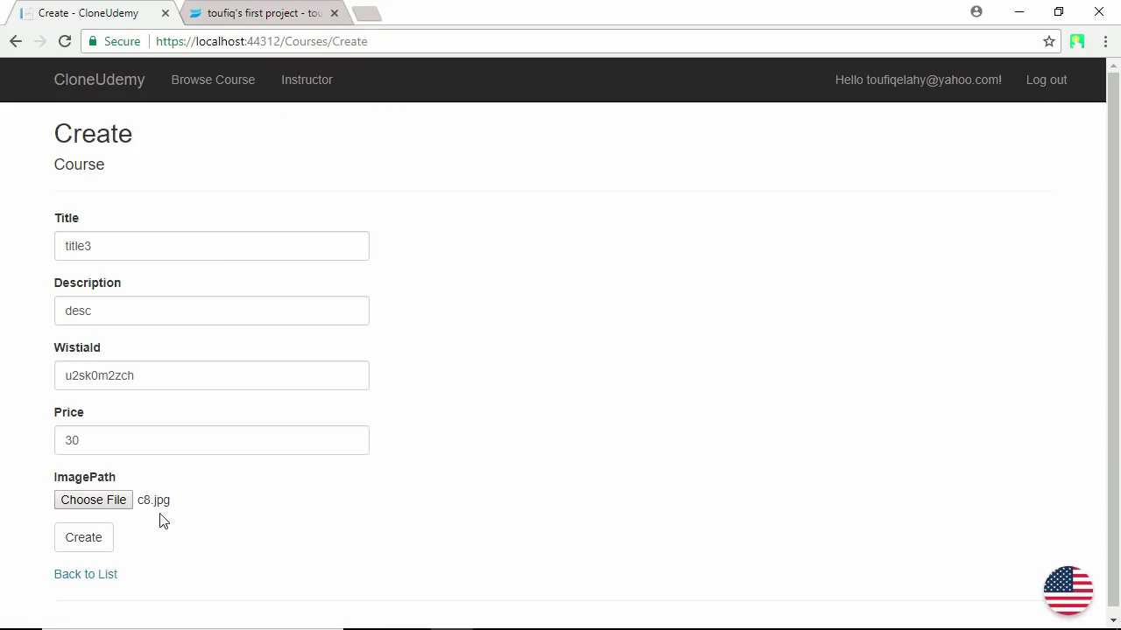
{"action": "left_click", "coordinate": [95, 540]}
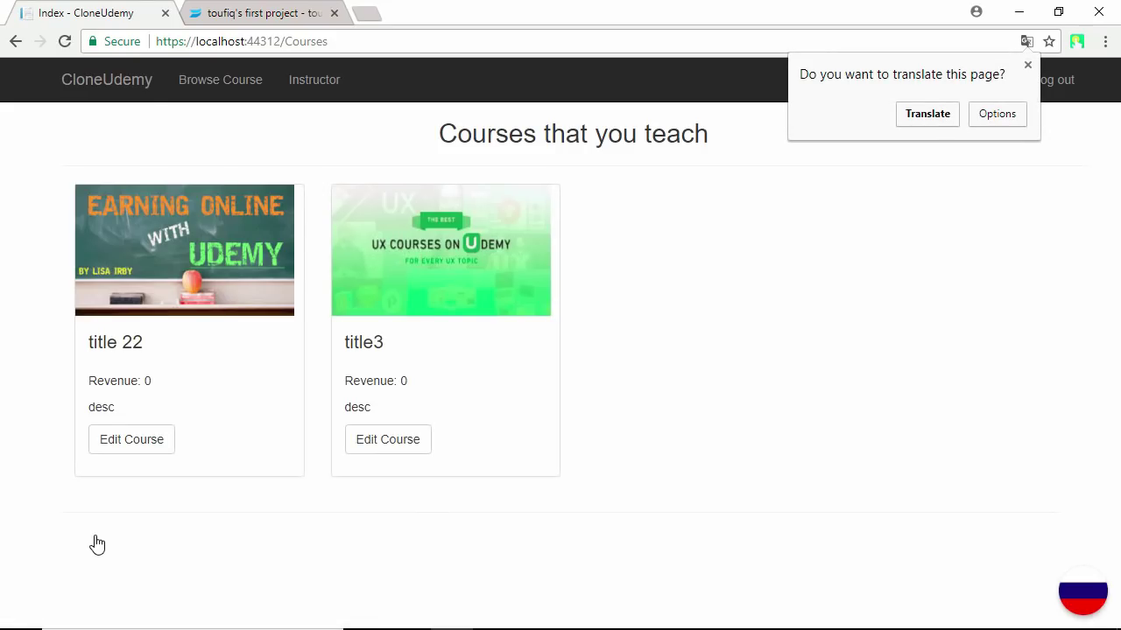
{"action": "left_click", "coordinate": [233, 80]}
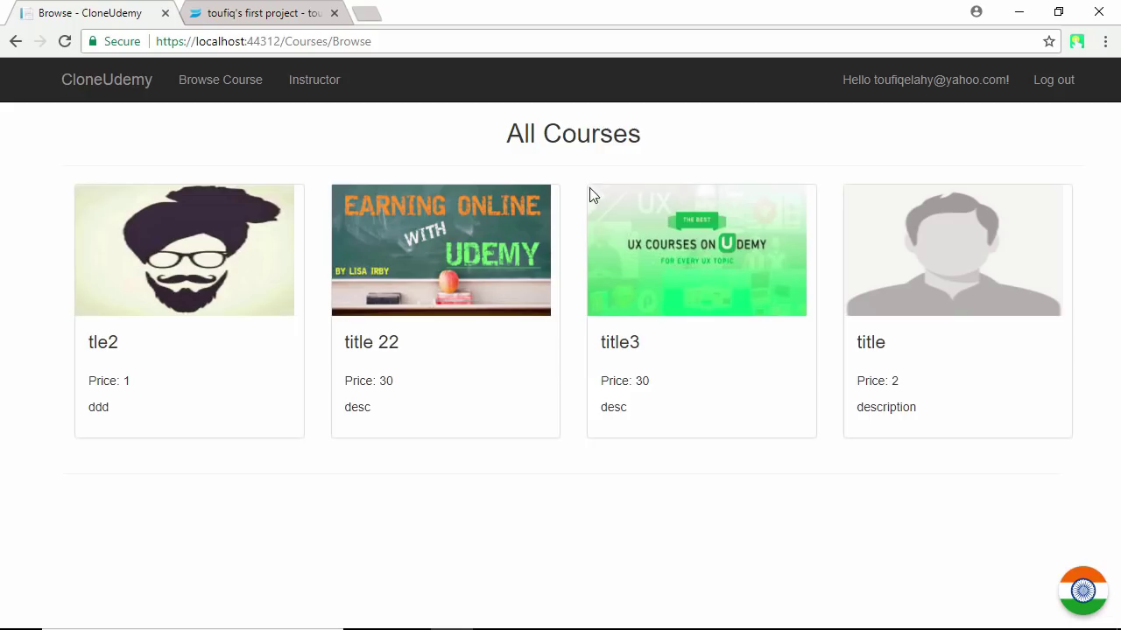
{"action": "left_click", "coordinate": [724, 246]}
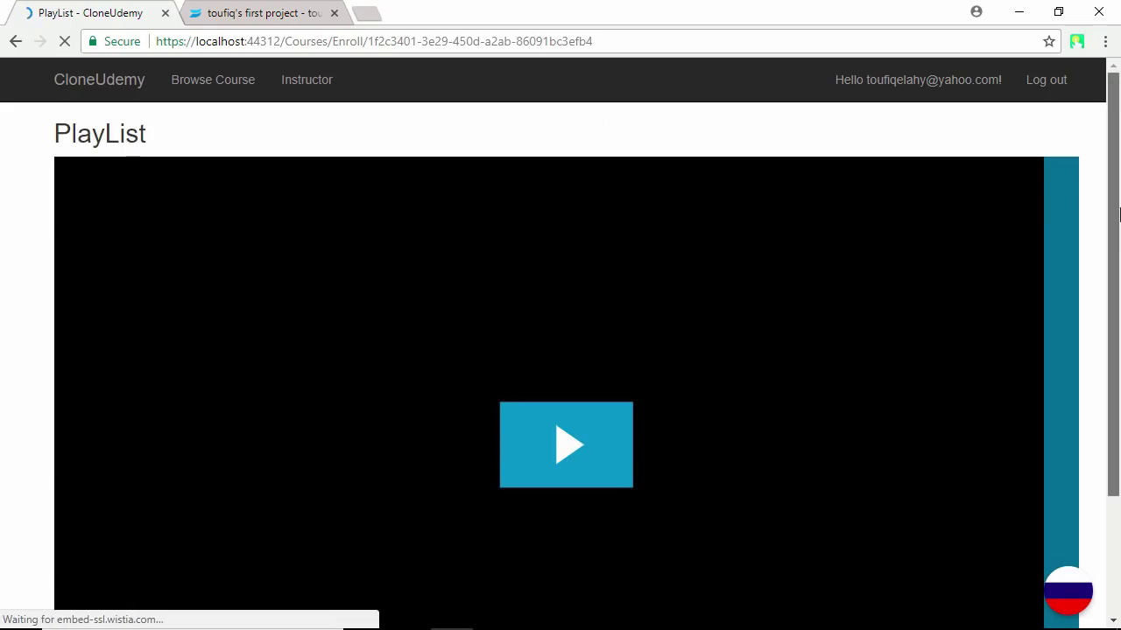
{"action": "scroll", "coordinate": [1119, 259], "scroll_direction": "down", "scroll_amount": 2}
{"action": "scroll", "coordinate": [1119, 259], "scroll_direction": "up", "scroll_amount": 2}
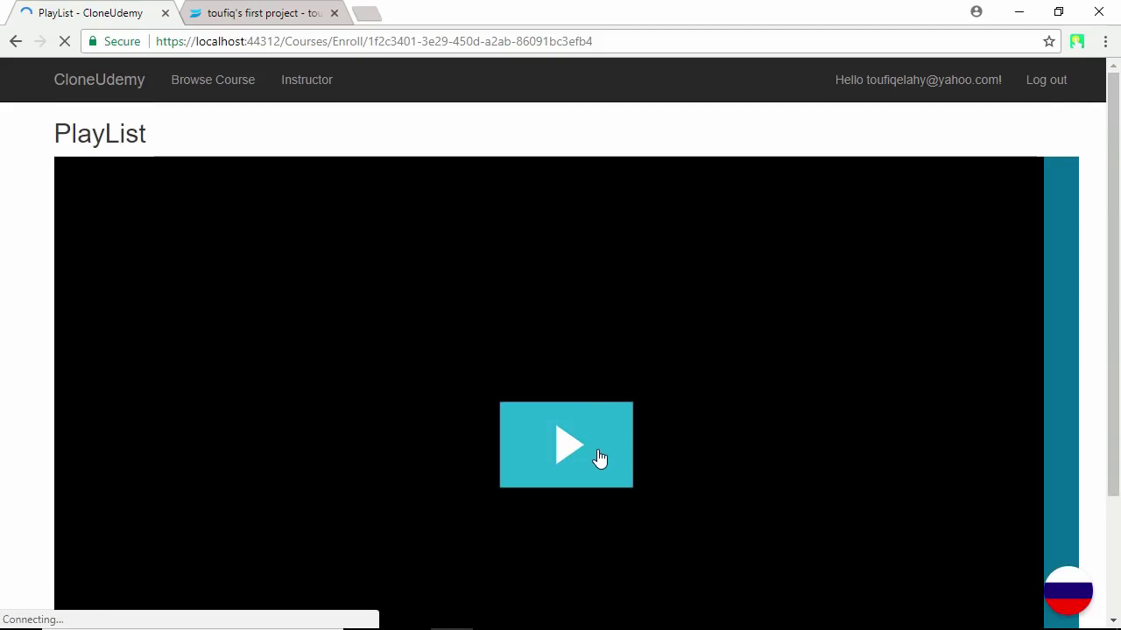
{"action": "left_click", "coordinate": [601, 455]}
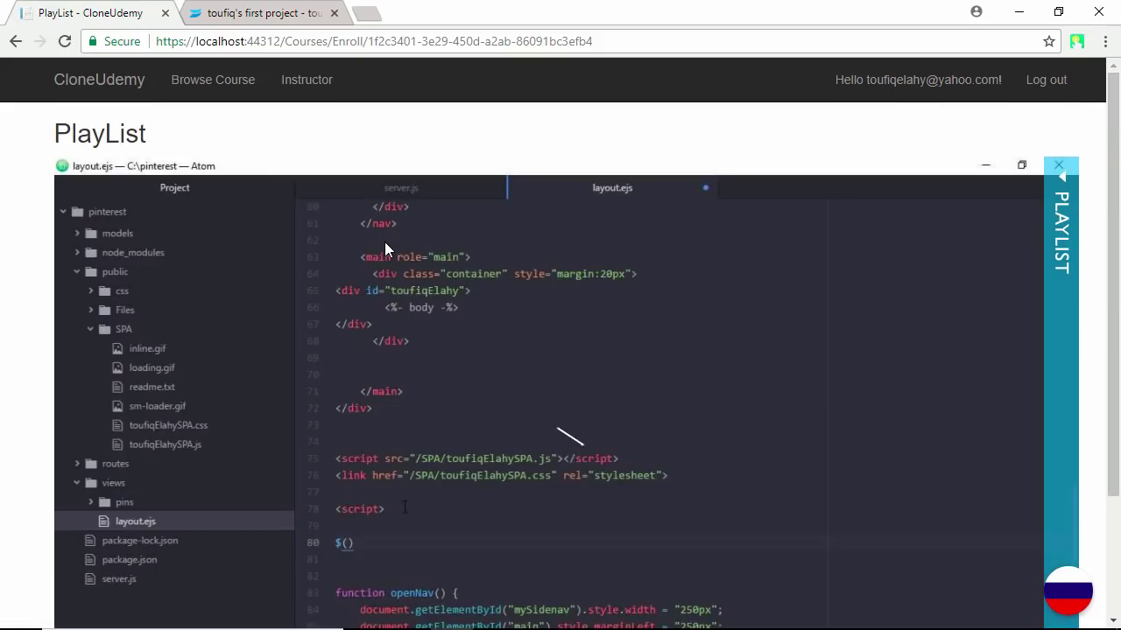
{"action": "left_click", "coordinate": [1061, 227]}
{"action": "left_click", "coordinate": [813, 292]}
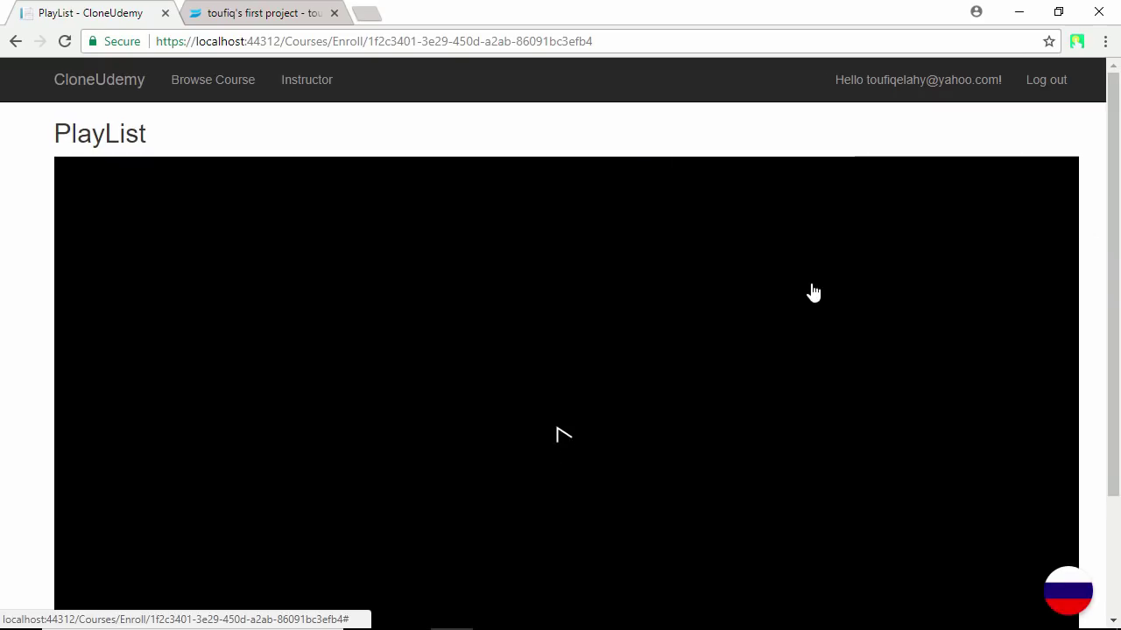
{"action": "left_click", "coordinate": [15, 42]}
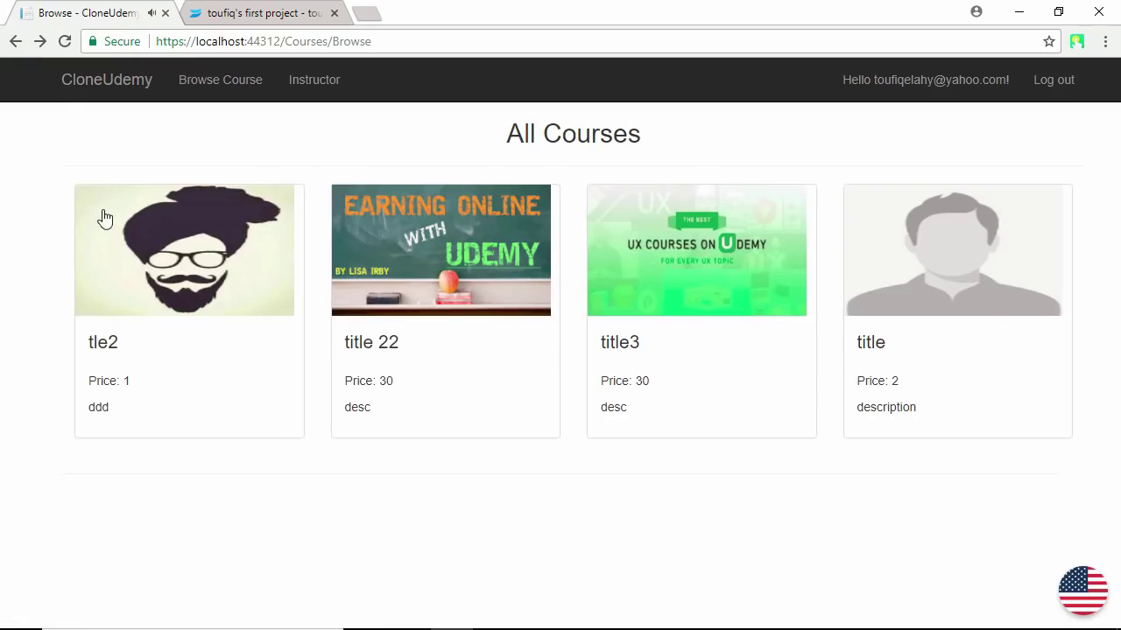
{"action": "left_click", "coordinate": [412, 255]}
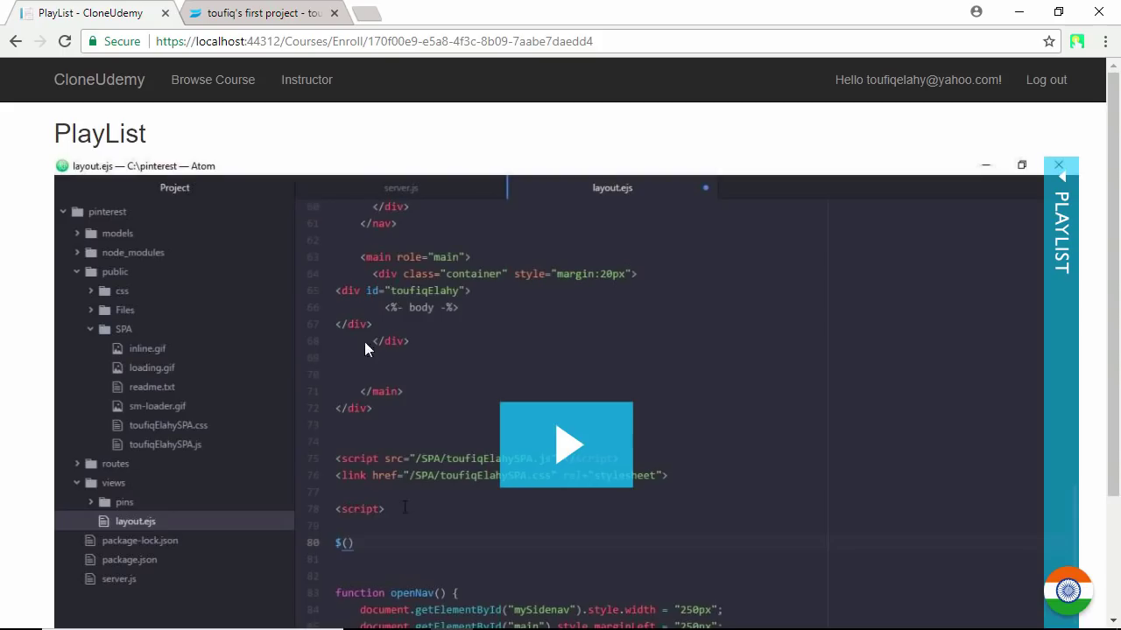
{"action": "left_click", "coordinate": [16, 42]}
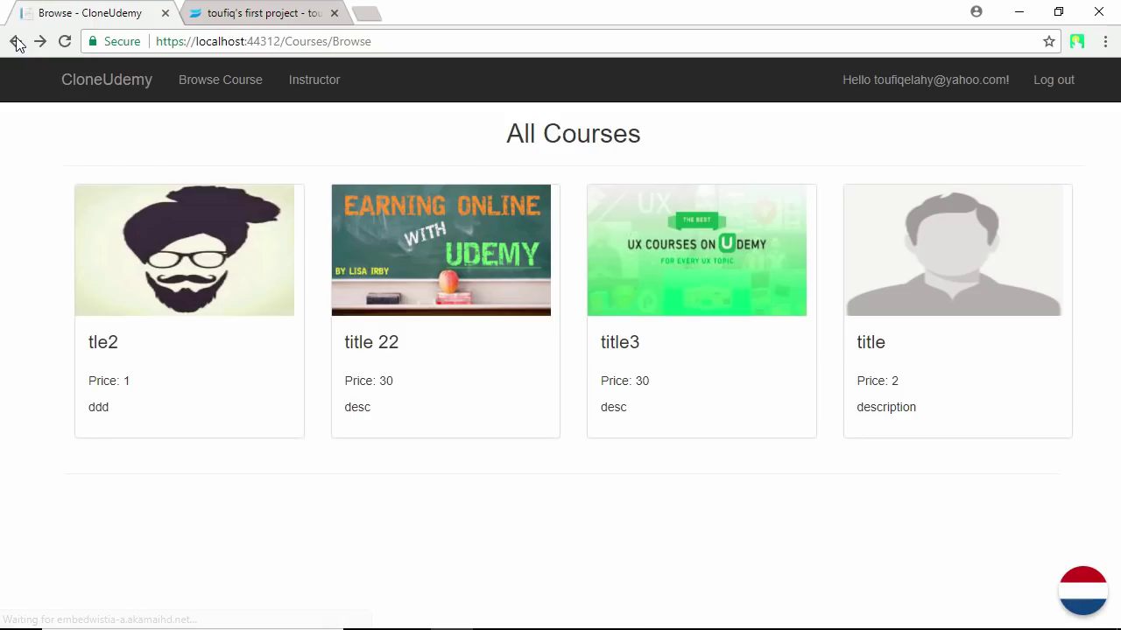
{"action": "left_click", "coordinate": [198, 248]}
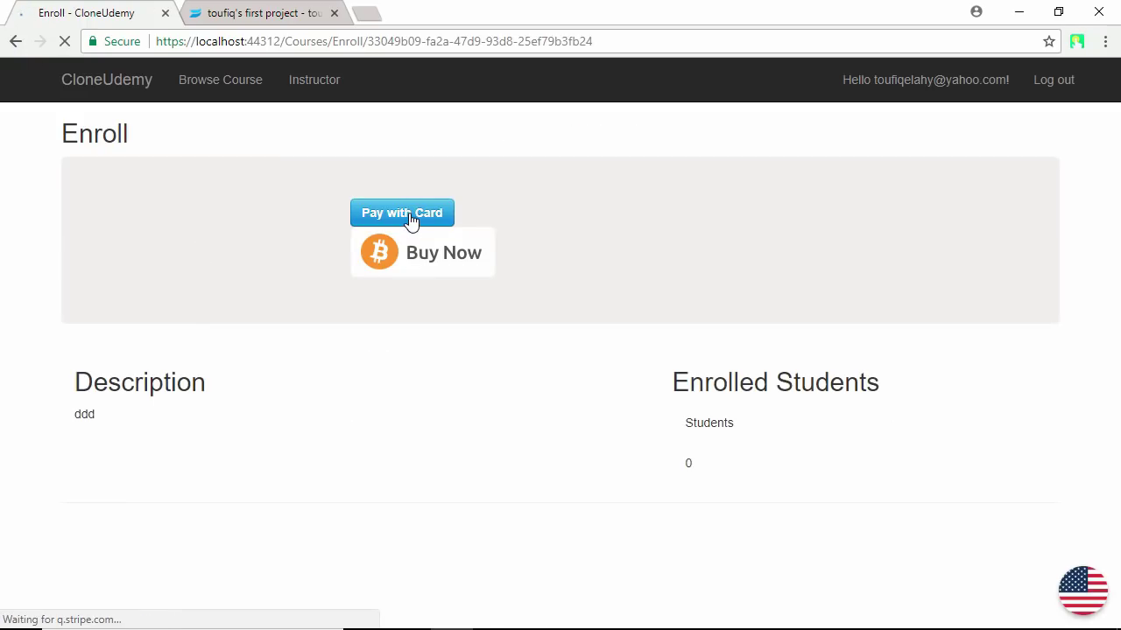
{"action": "left_click", "coordinate": [409, 219]}
{"action": "type", "text": "e@e.c"}
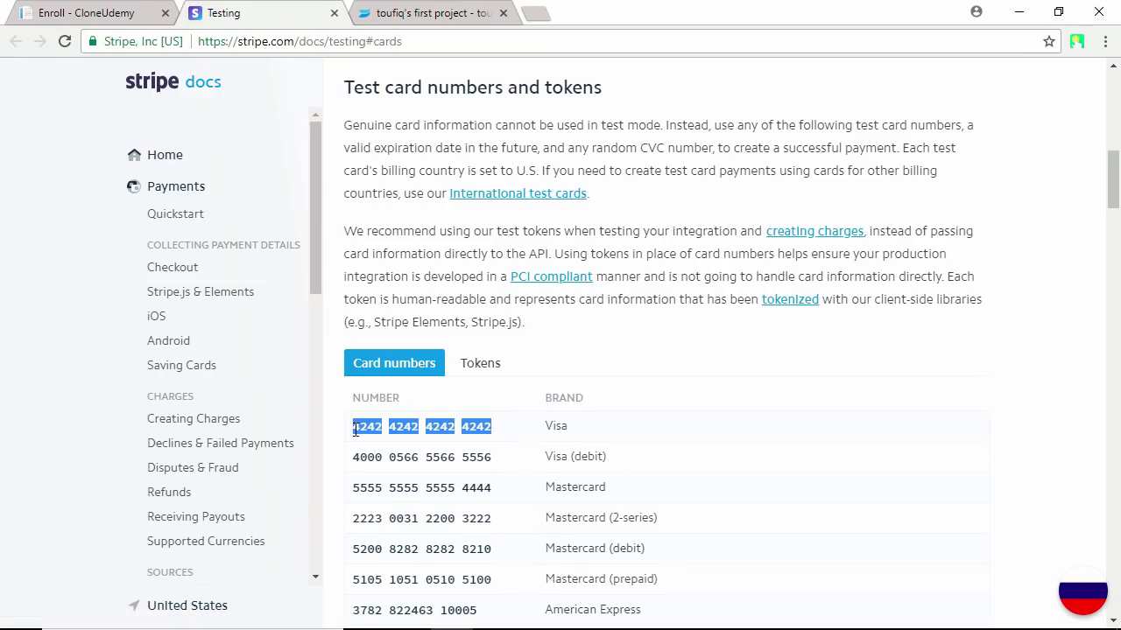
{"action": "left_click", "coordinate": [86, 13]}
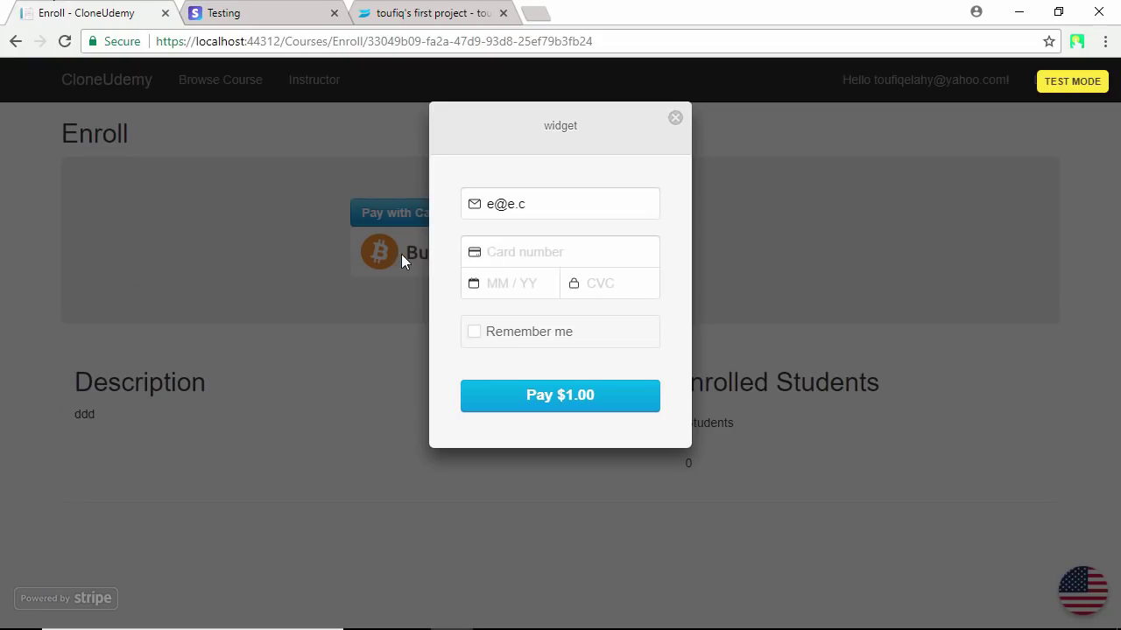
{"action": "left_click", "coordinate": [517, 244]}
{"action": "key", "text": "ctrl+v"}
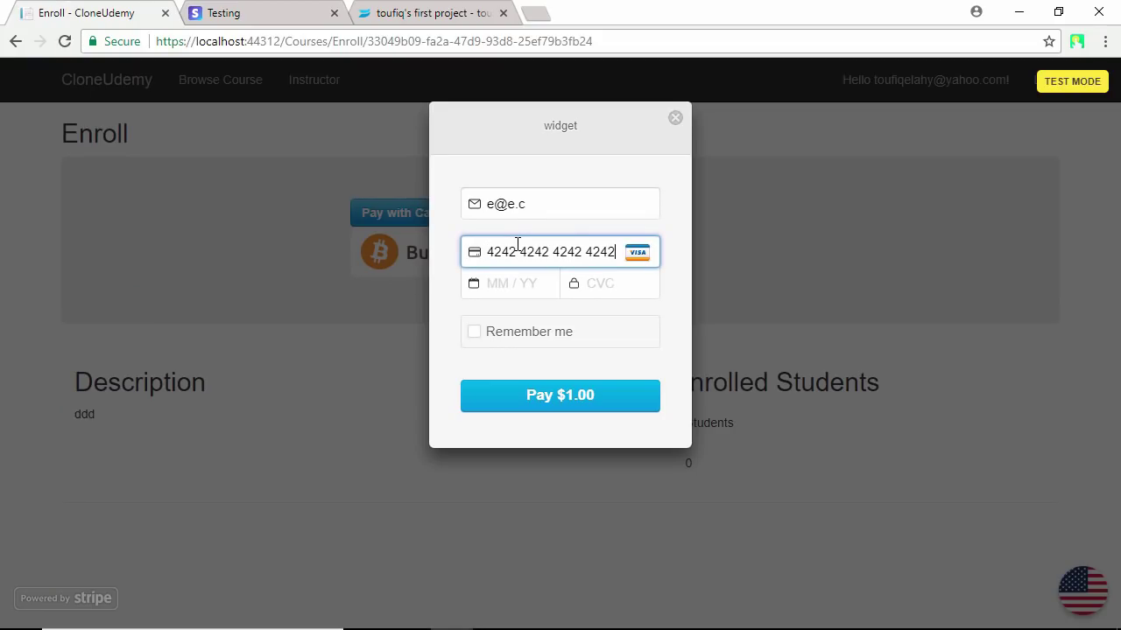
{"action": "left_click", "coordinate": [496, 290]}
{"action": "type", "text": "55555"}
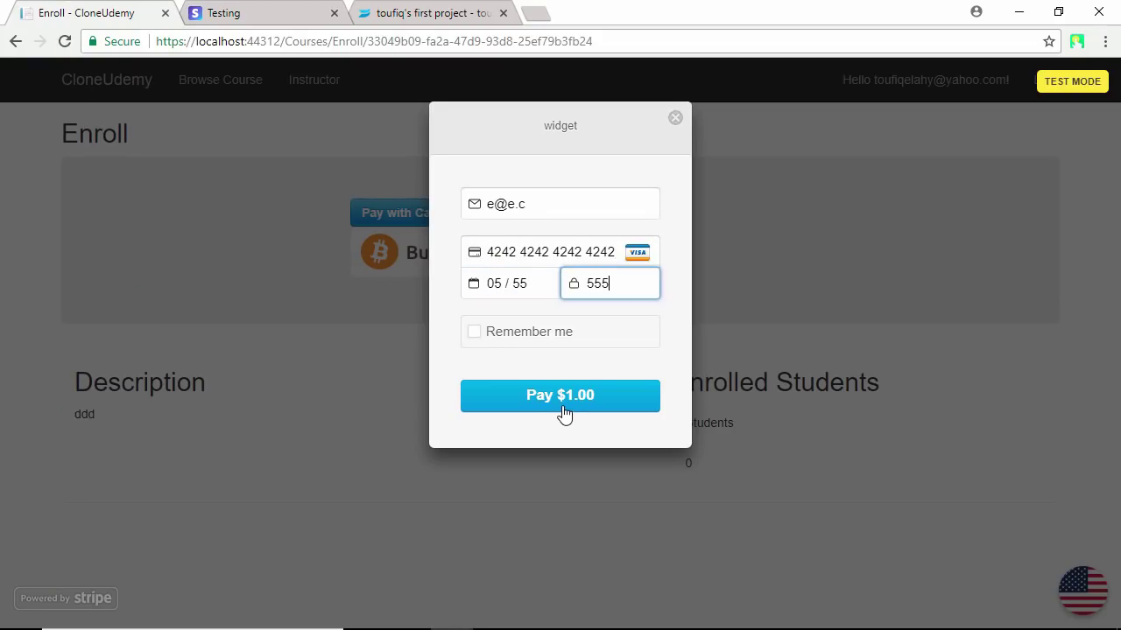
{"action": "left_click", "coordinate": [564, 412]}
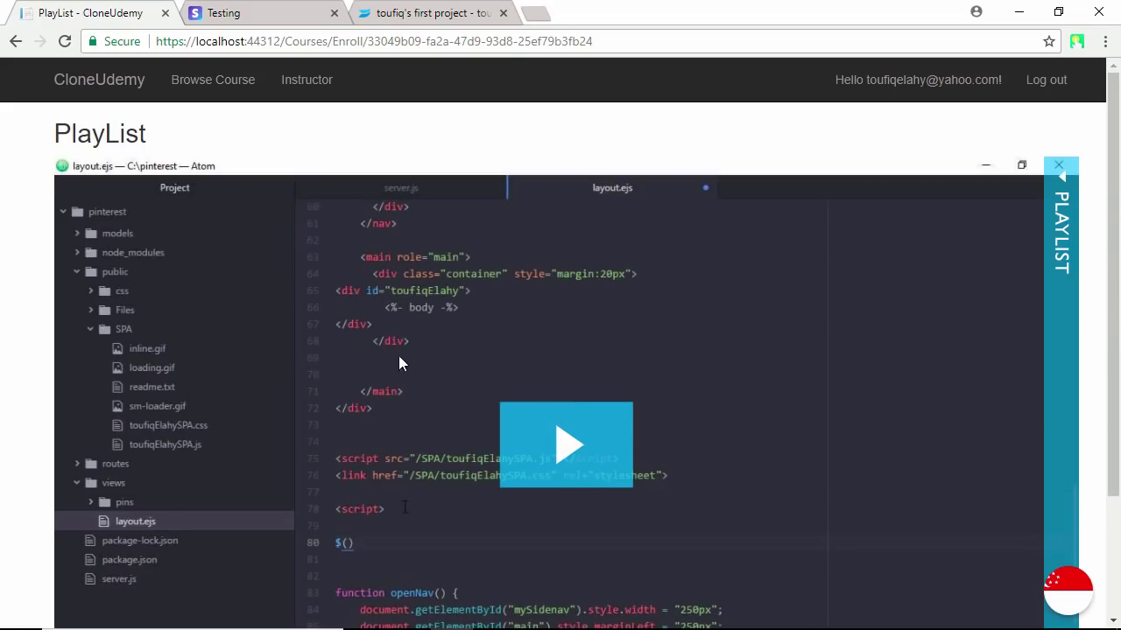
Step: Return to All Courses and open the 'title' course's Enroll page showing zero students
{"action": "left_click", "coordinate": [197, 84]}
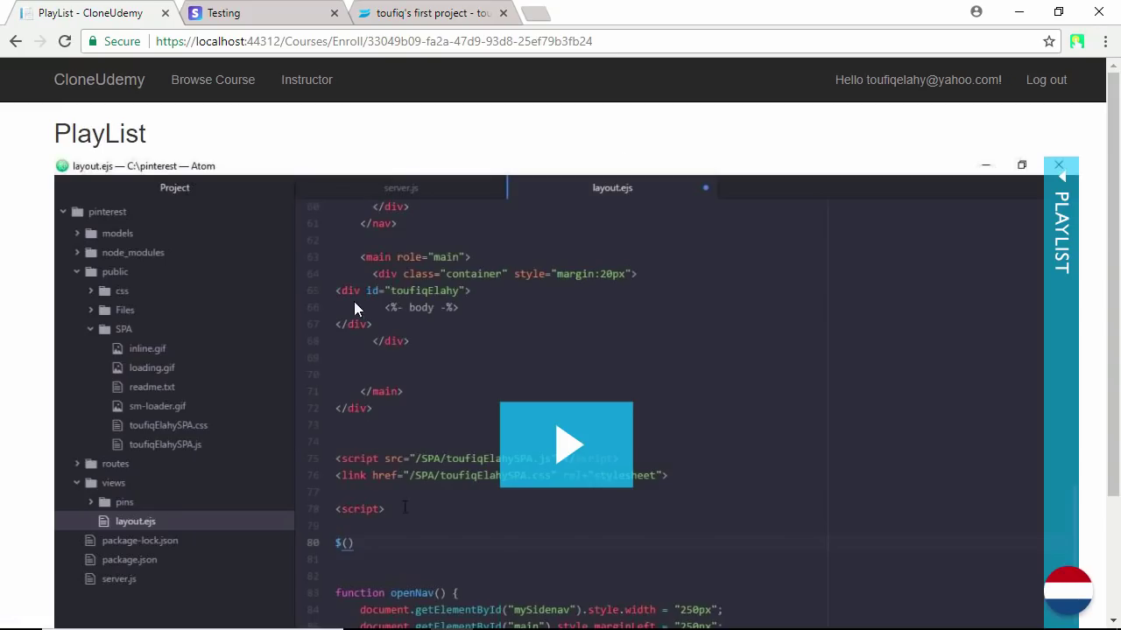
{"action": "left_click", "coordinate": [15, 42]}
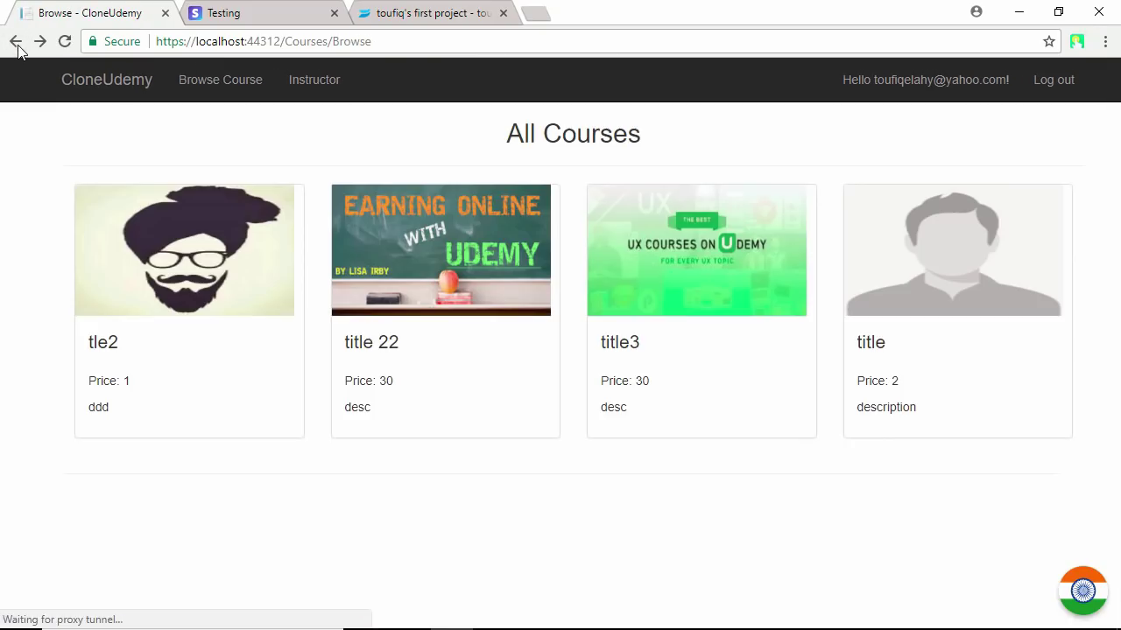
{"action": "left_click", "coordinate": [920, 234]}
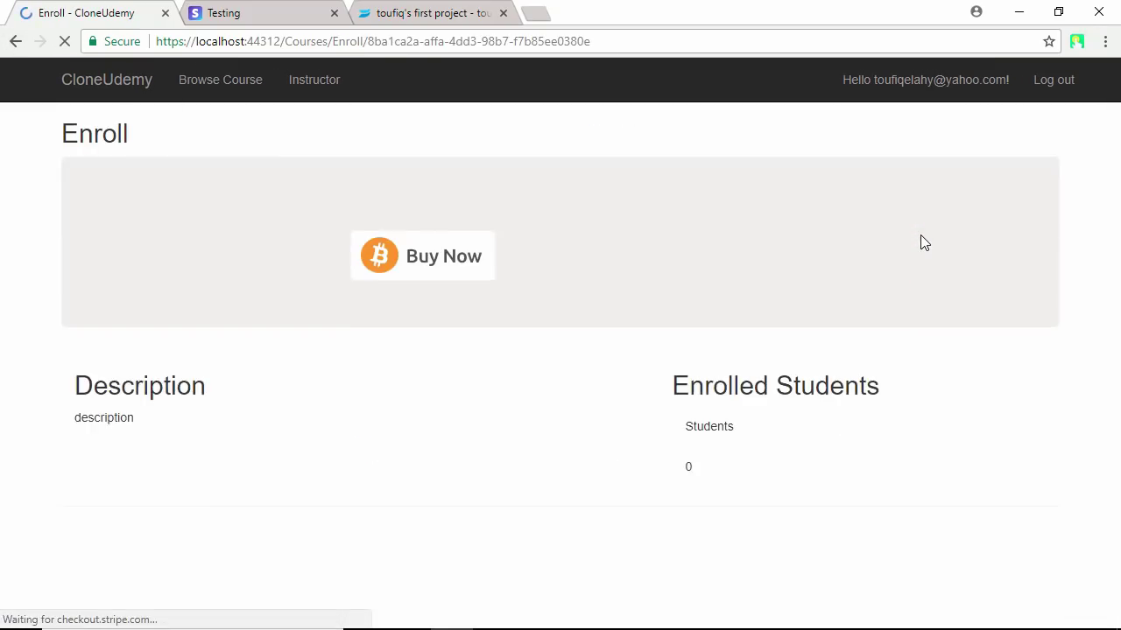
Step: Set a new local password under Manage > Password and dismiss Chrome's save prompt
{"action": "left_click", "coordinate": [949, 84]}
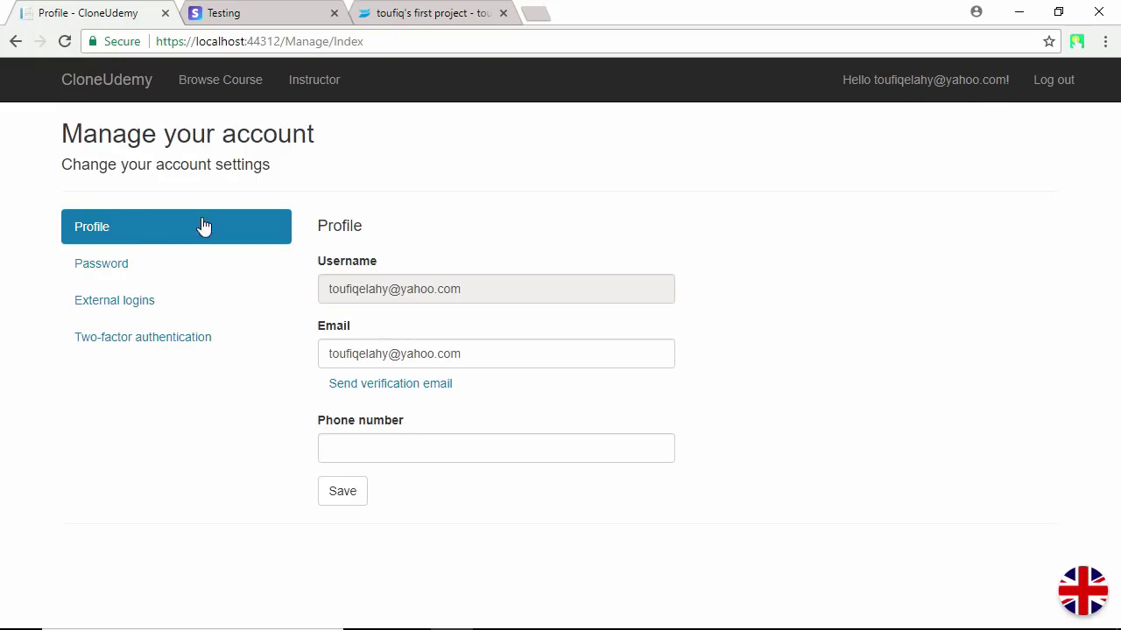
{"action": "left_click", "coordinate": [129, 270]}
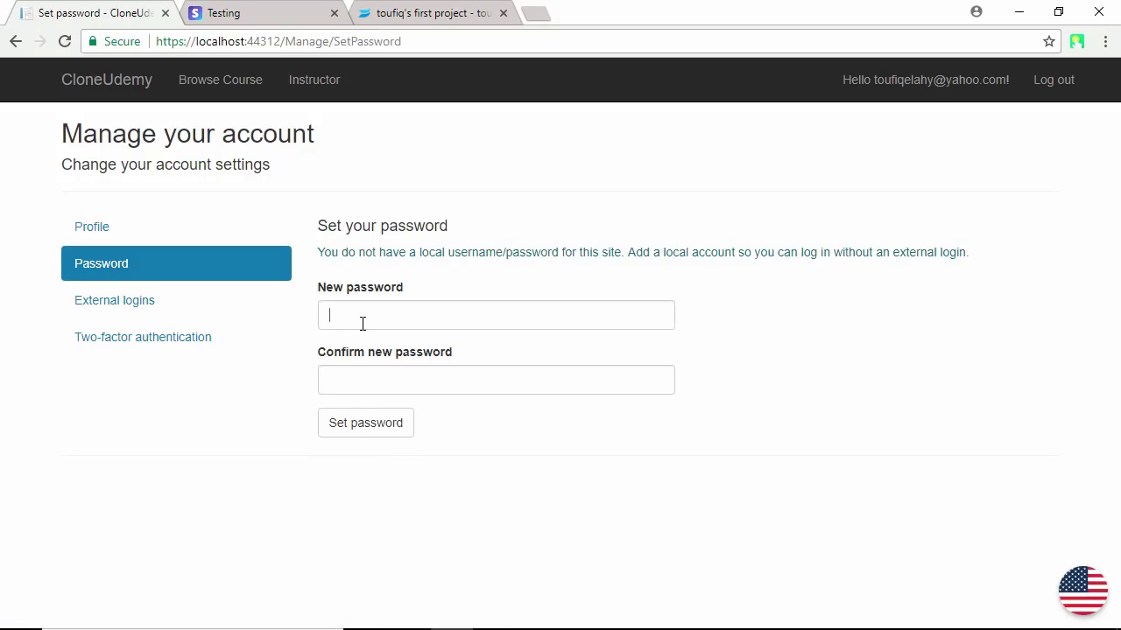
{"action": "left_click", "coordinate": [370, 436]}
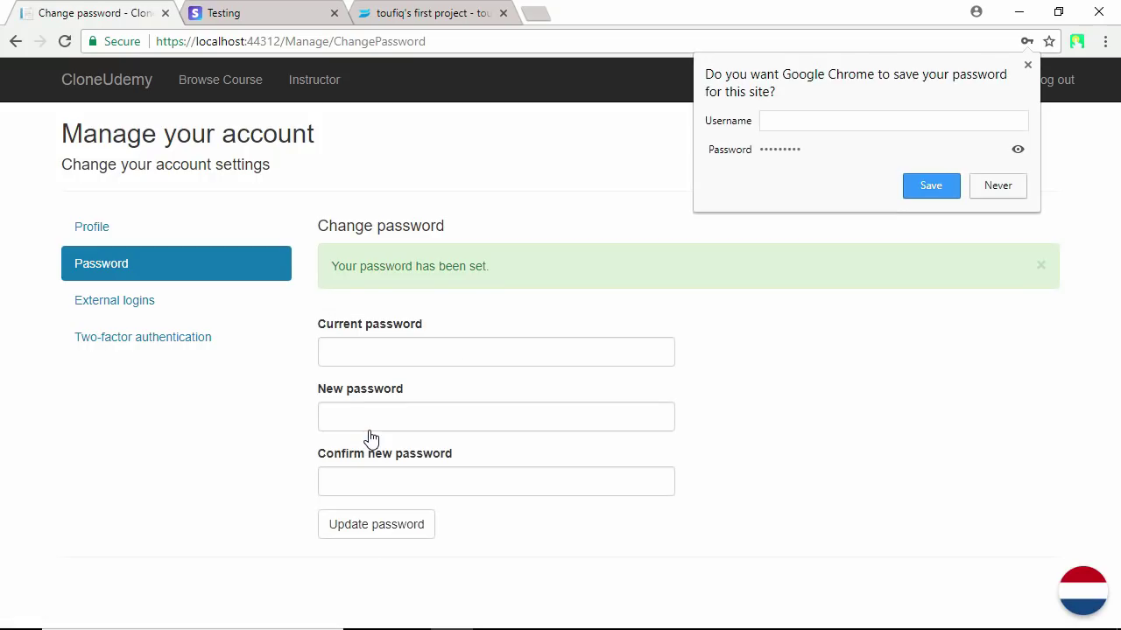
{"action": "left_click", "coordinate": [1028, 68]}
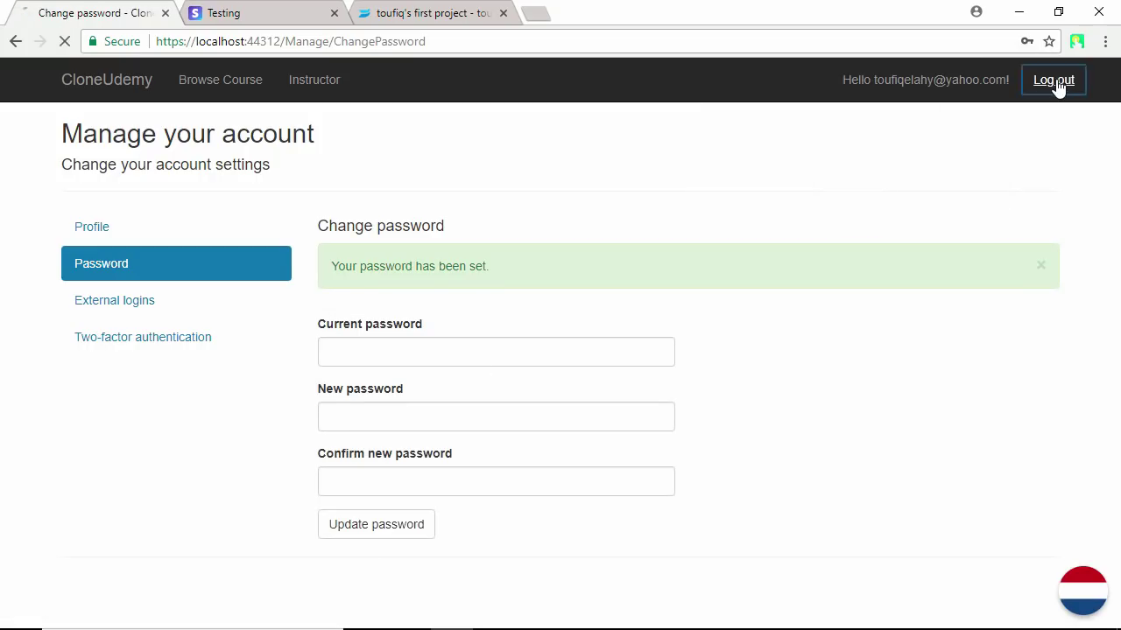
Step: Log out and register a new CloneUdemy account with profile image 4.jpg
{"action": "left_click", "coordinate": [1056, 82]}
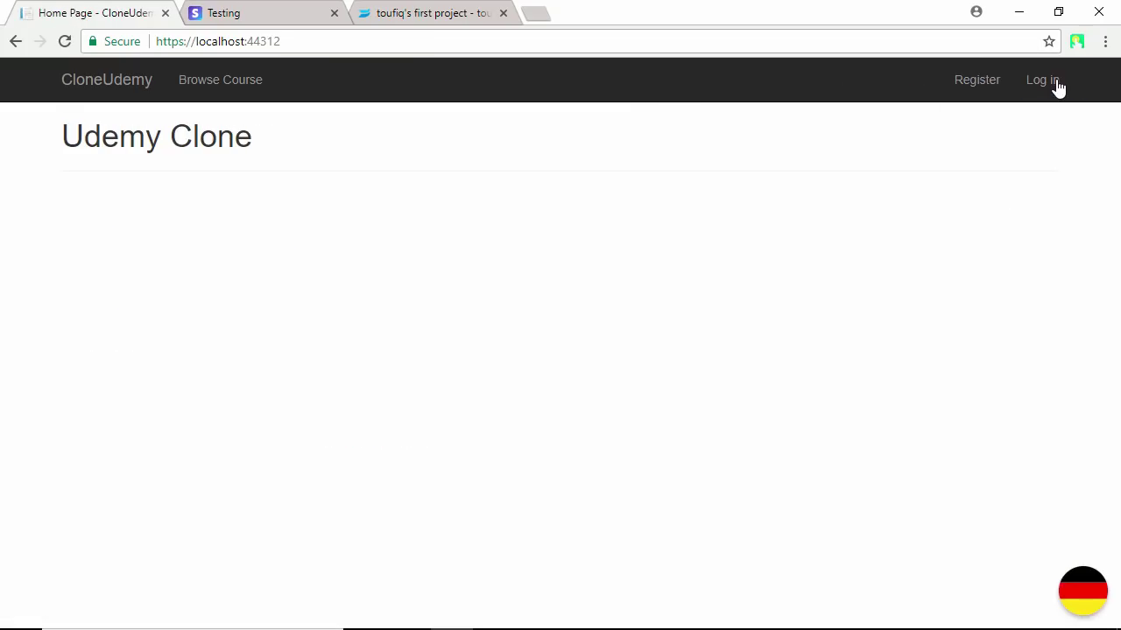
{"action": "left_click", "coordinate": [990, 89]}
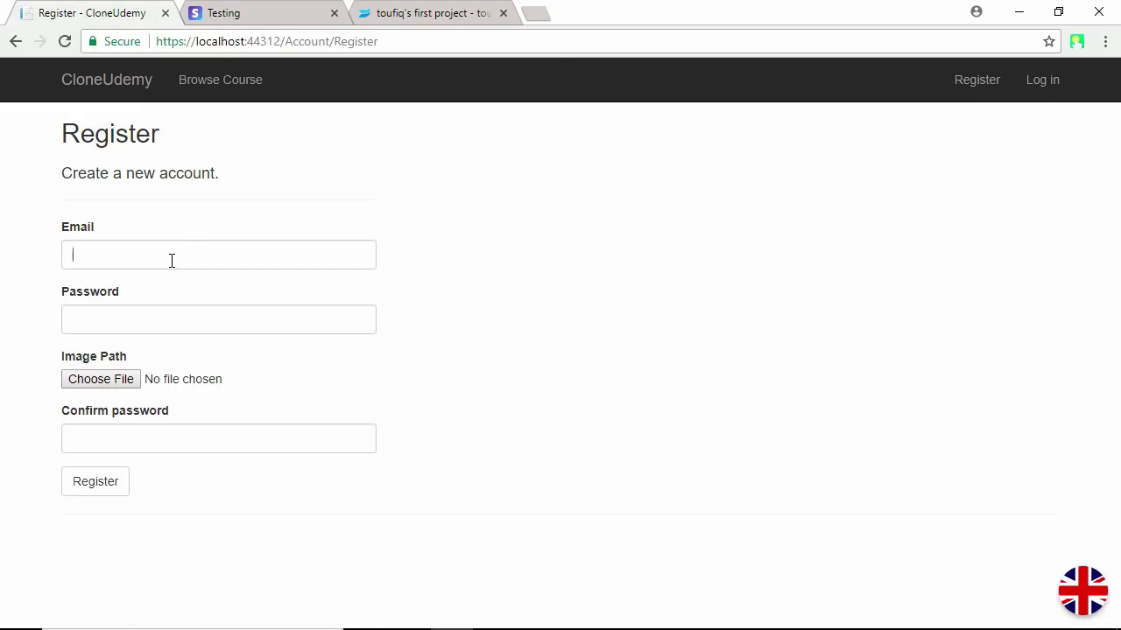
{"action": "key", "text": "Tab"}
{"action": "key", "text": "Tab"}
{"action": "key", "text": "space"}
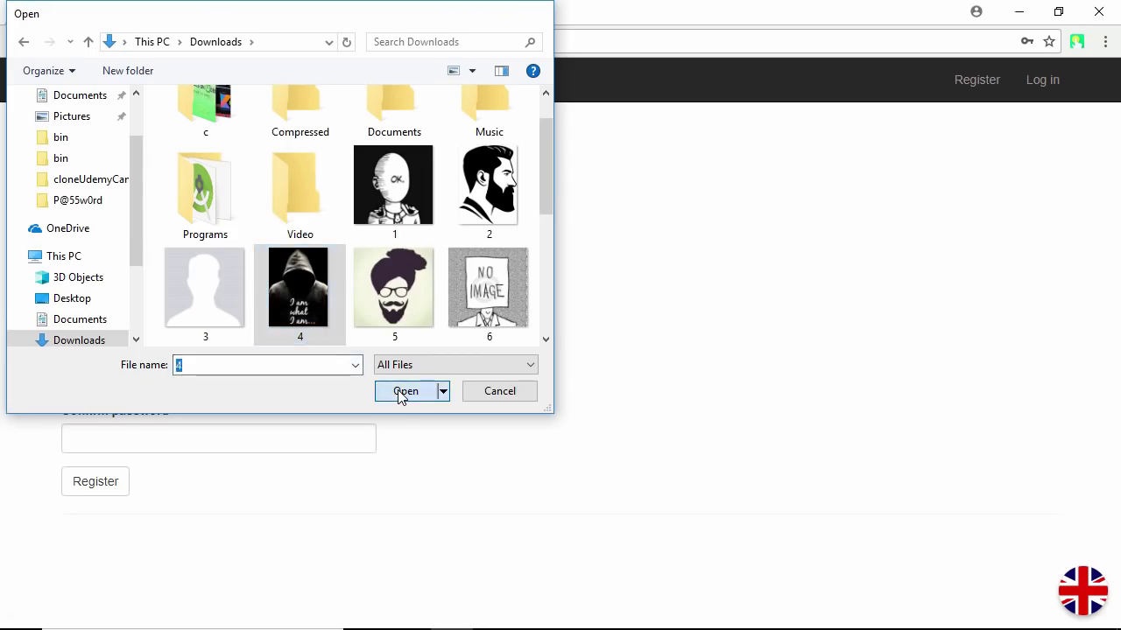
{"action": "left_click", "coordinate": [401, 395]}
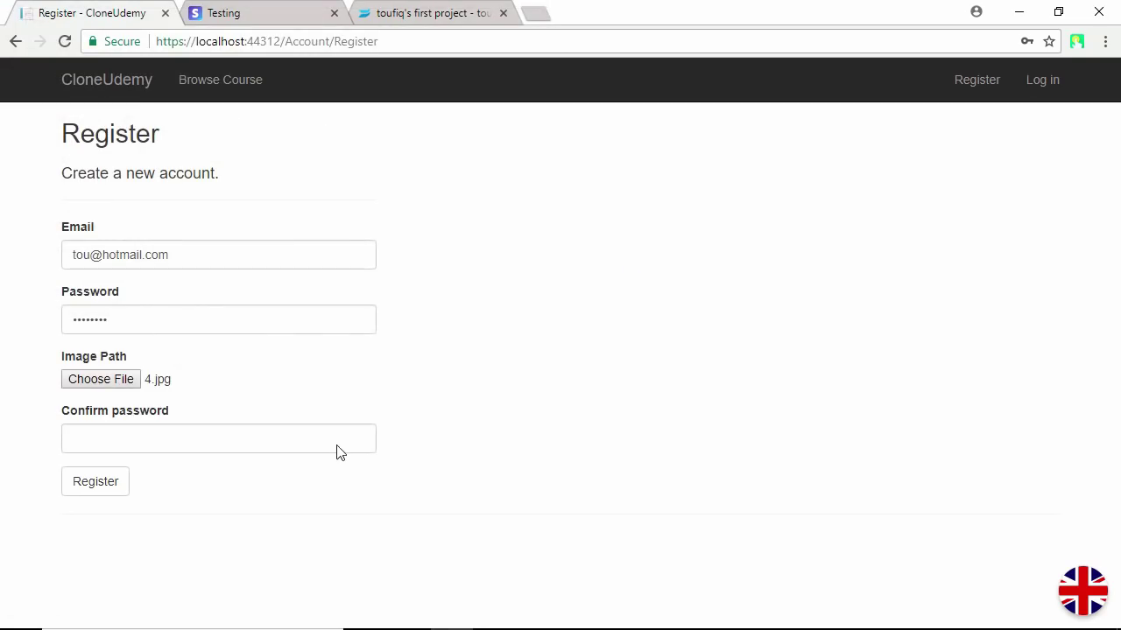
{"action": "left_click", "coordinate": [105, 495]}
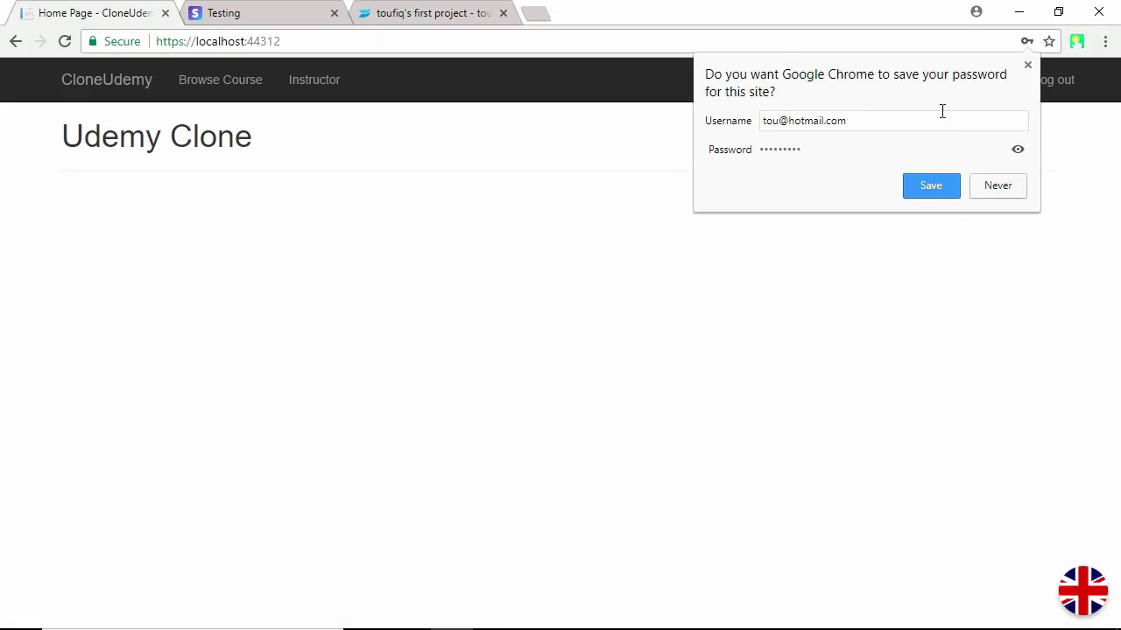
Step: Dismiss the save-password prompt, view tle2's Enroll page, and return to All Courses
{"action": "left_click", "coordinate": [1027, 68]}
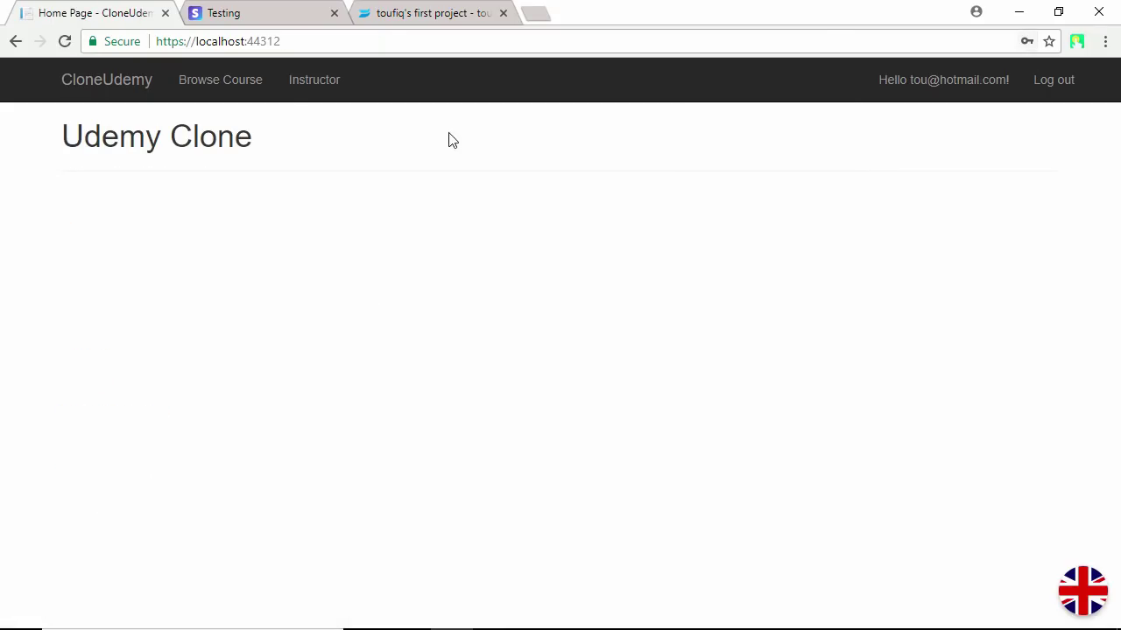
{"action": "left_click", "coordinate": [241, 95]}
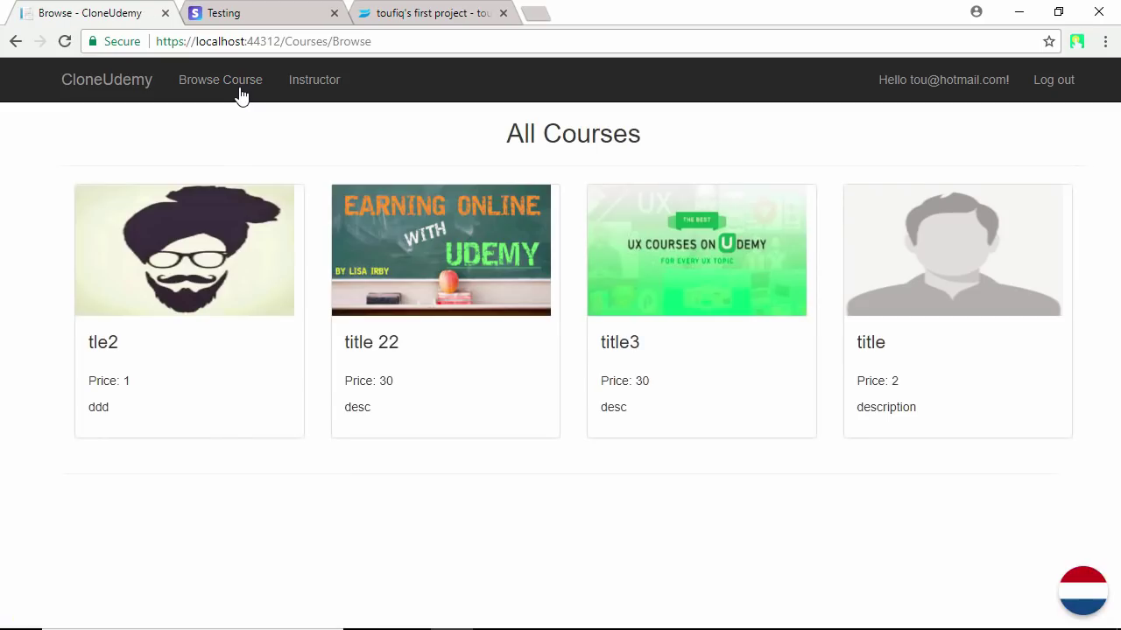
{"action": "left_click", "coordinate": [226, 272]}
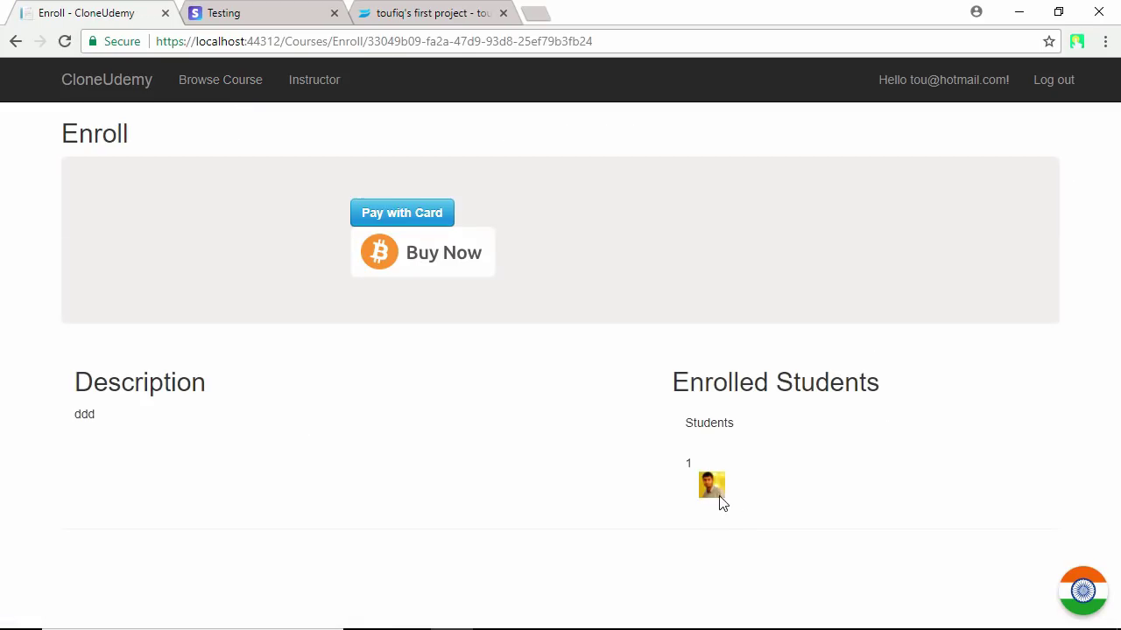
{"action": "left_click", "coordinate": [220, 82]}
Step: Pay for the $30 course by test card and open its video PlayList
{"action": "left_click", "coordinate": [473, 265]}
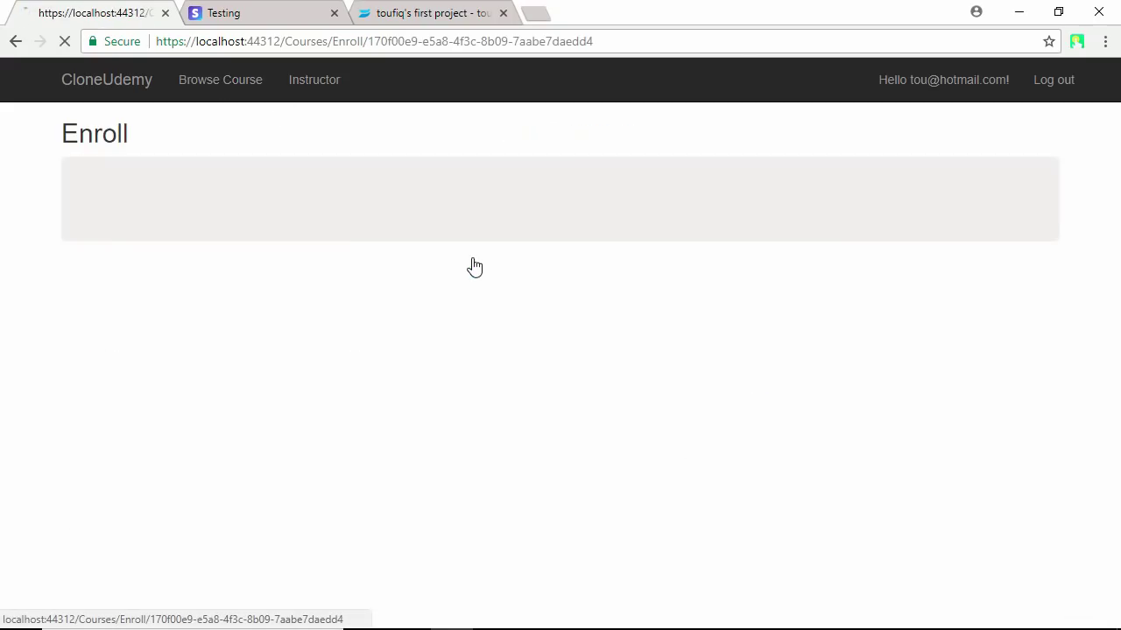
{"action": "left_click", "coordinate": [435, 216]}
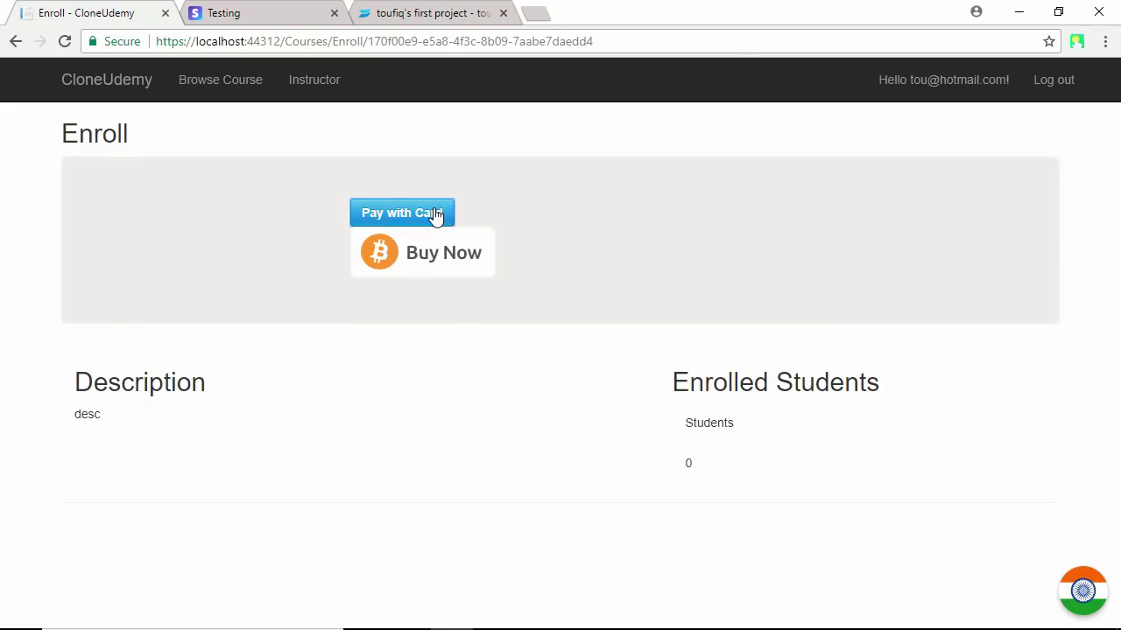
{"action": "left_click", "coordinate": [564, 399]}
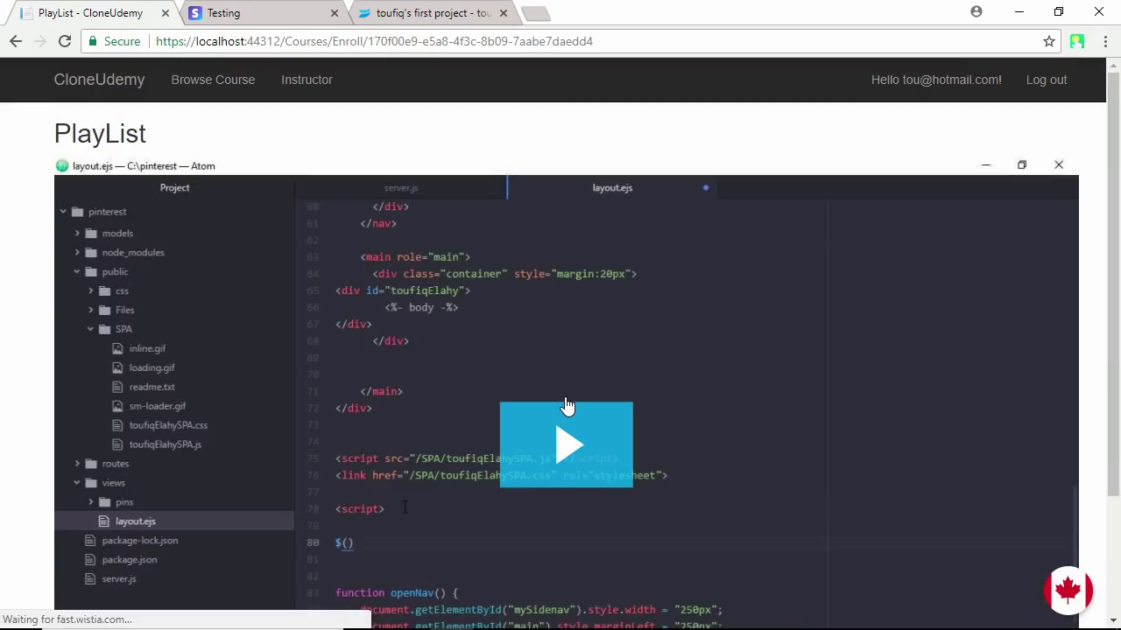
{"action": "left_click", "coordinate": [213, 80]}
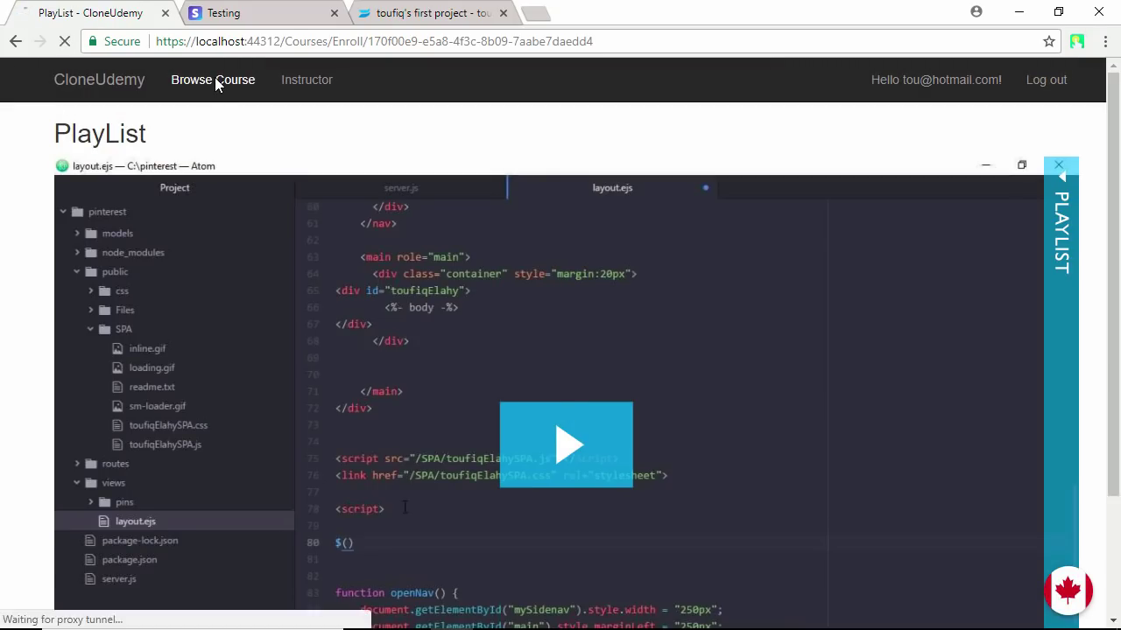
{"action": "left_click", "coordinate": [461, 280]}
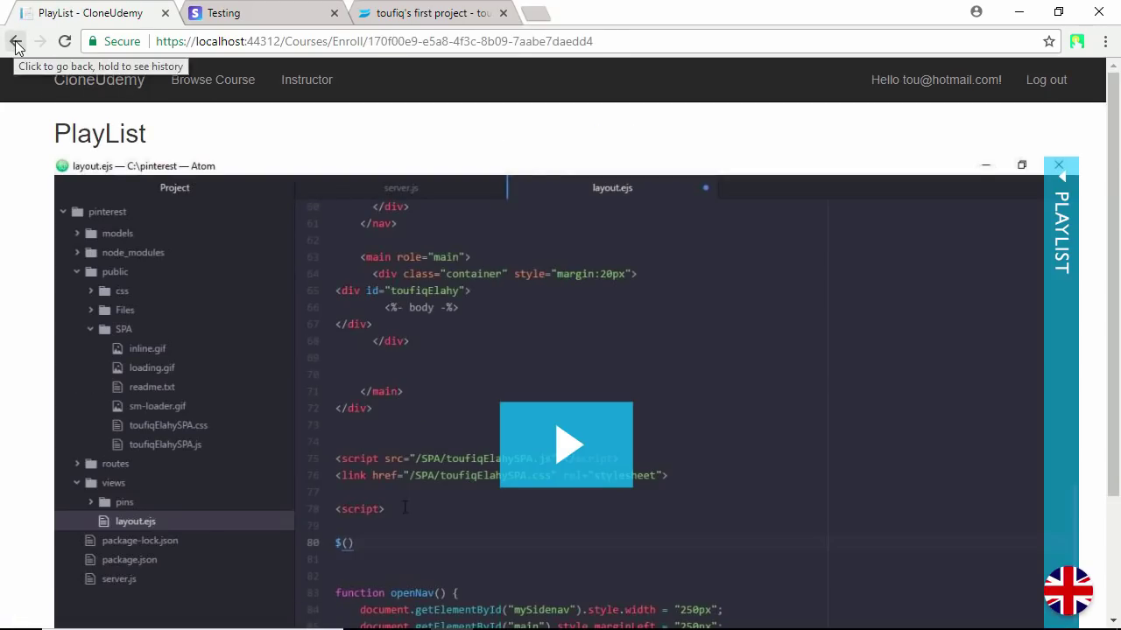
{"action": "left_click", "coordinate": [15, 41]}
Step: Check courses you teach, save a new course 'new title' priced 30, and view it in All Courses
{"action": "left_click", "coordinate": [322, 81]}
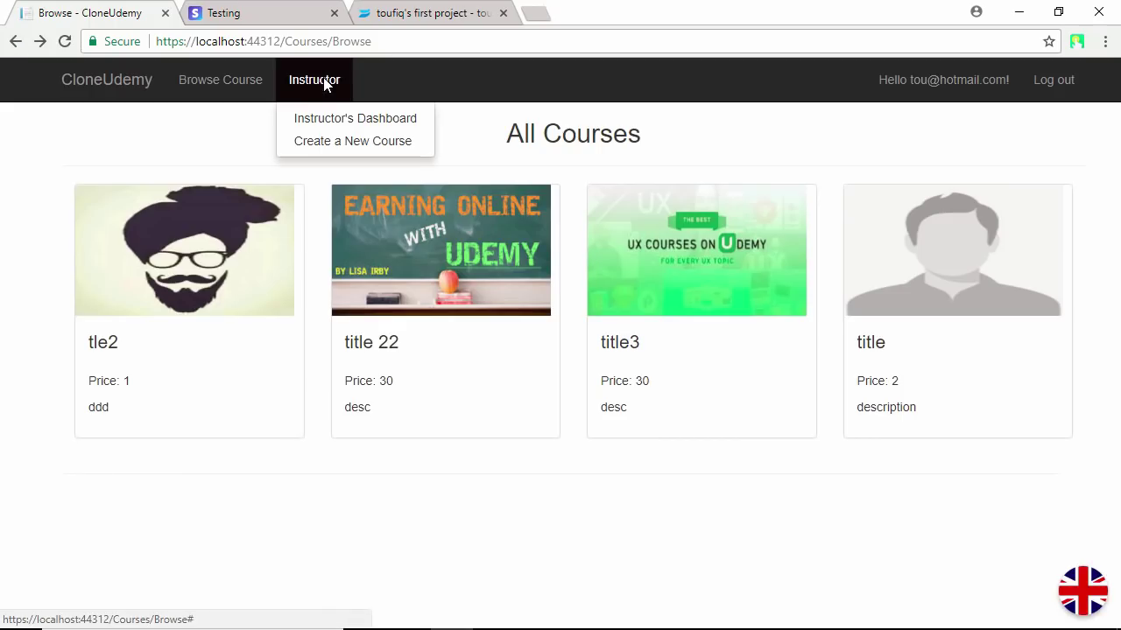
{"action": "left_click", "coordinate": [350, 118]}
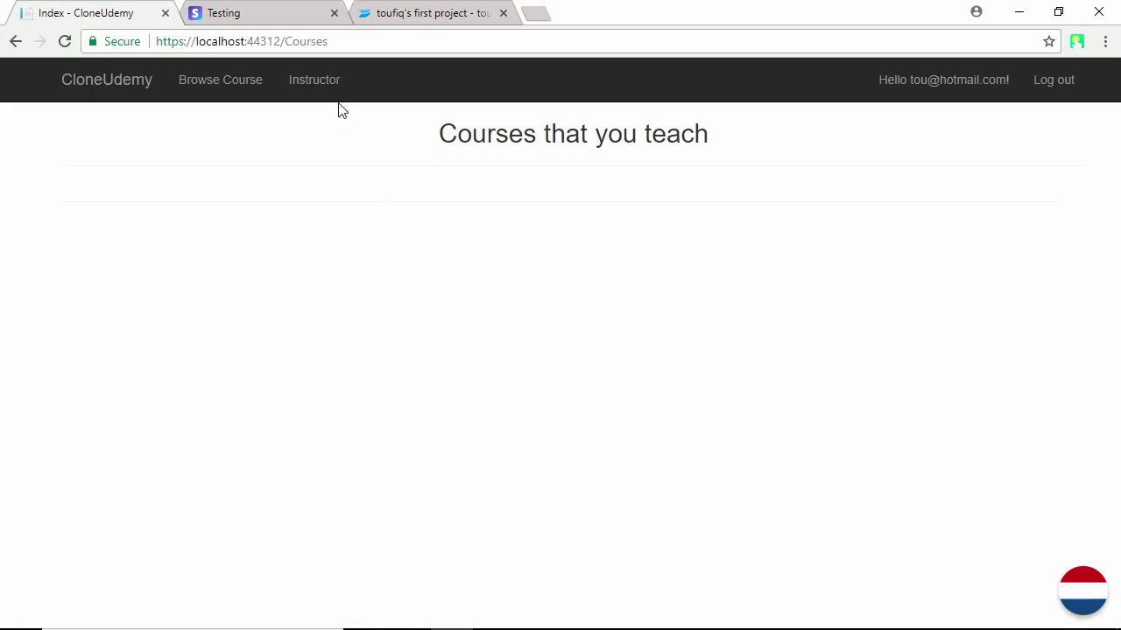
{"action": "left_click", "coordinate": [326, 88]}
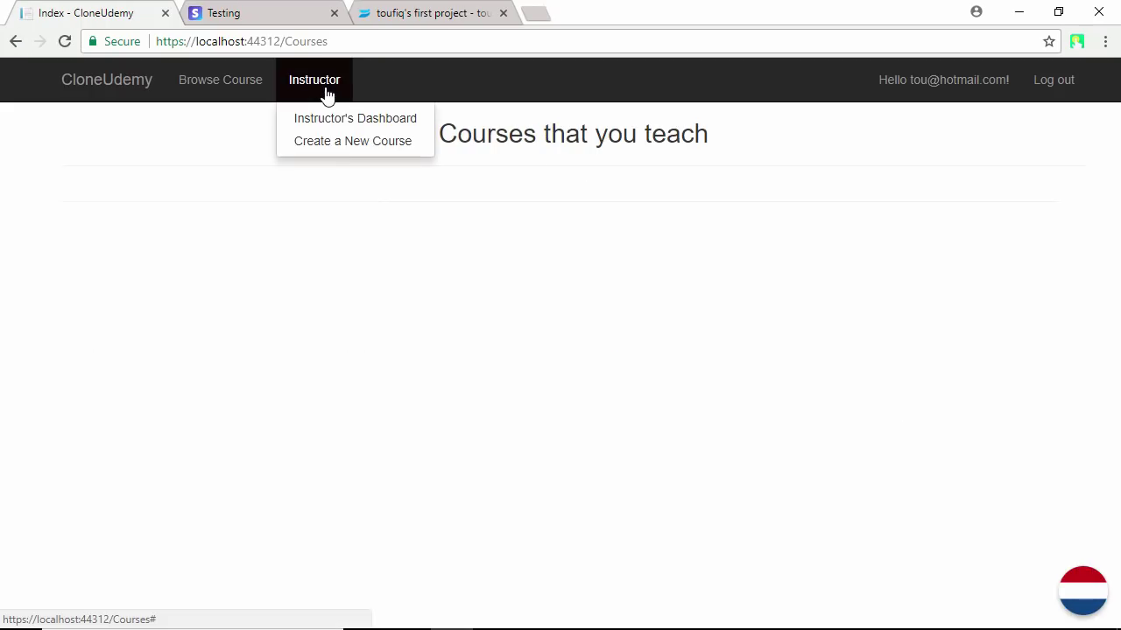
{"action": "left_click", "coordinate": [352, 147]}
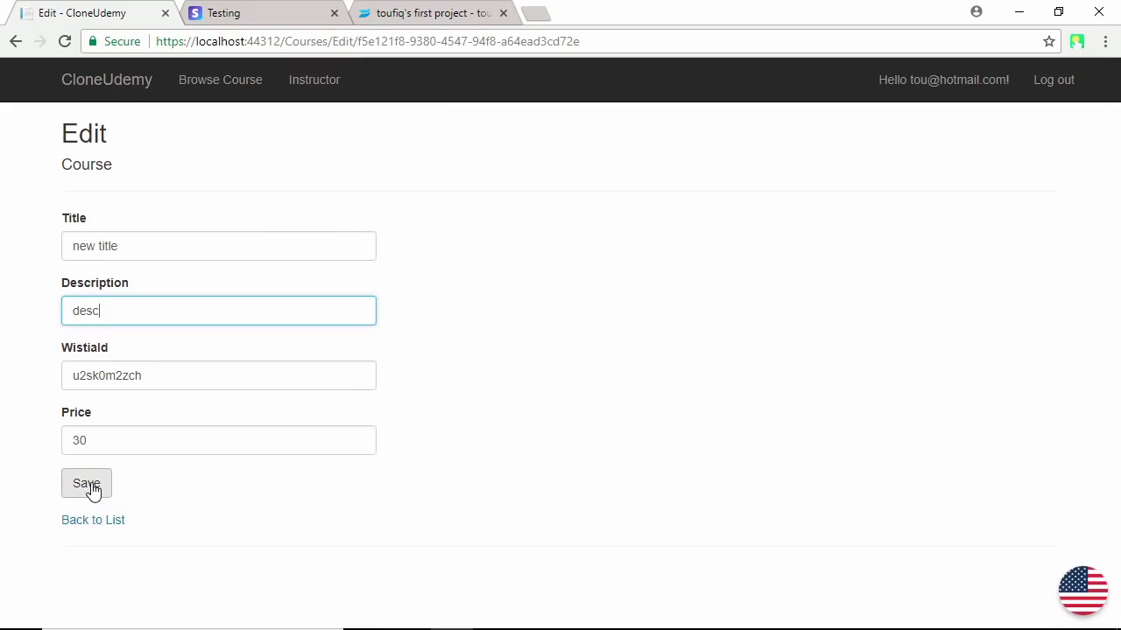
{"action": "left_click", "coordinate": [89, 484]}
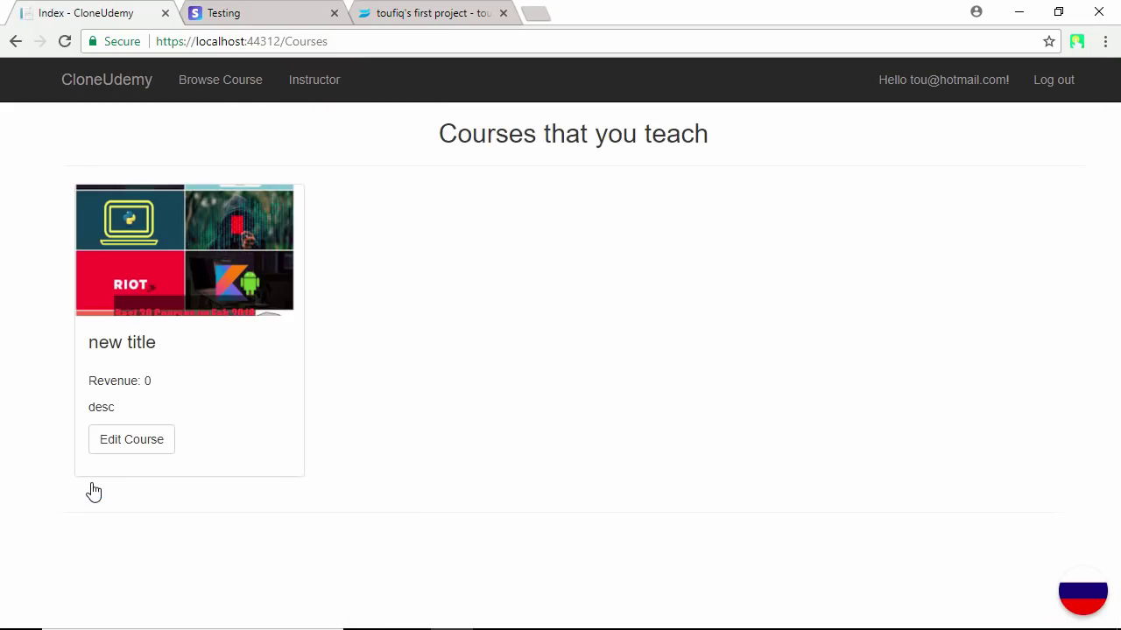
{"action": "left_click", "coordinate": [250, 84]}
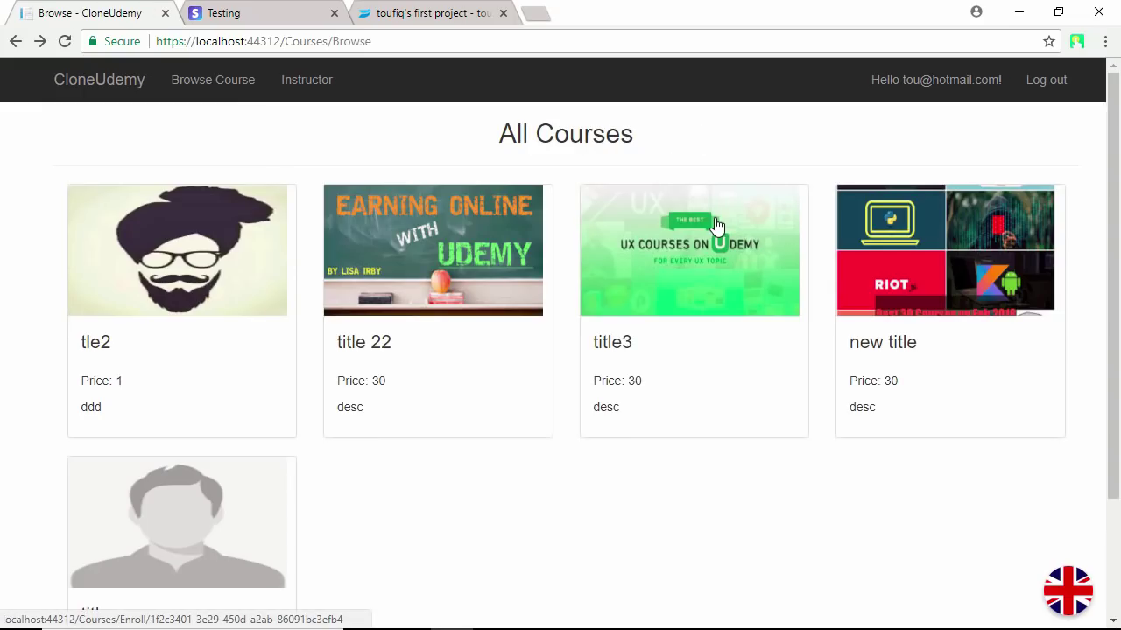
{"action": "left_click", "coordinate": [714, 220]}
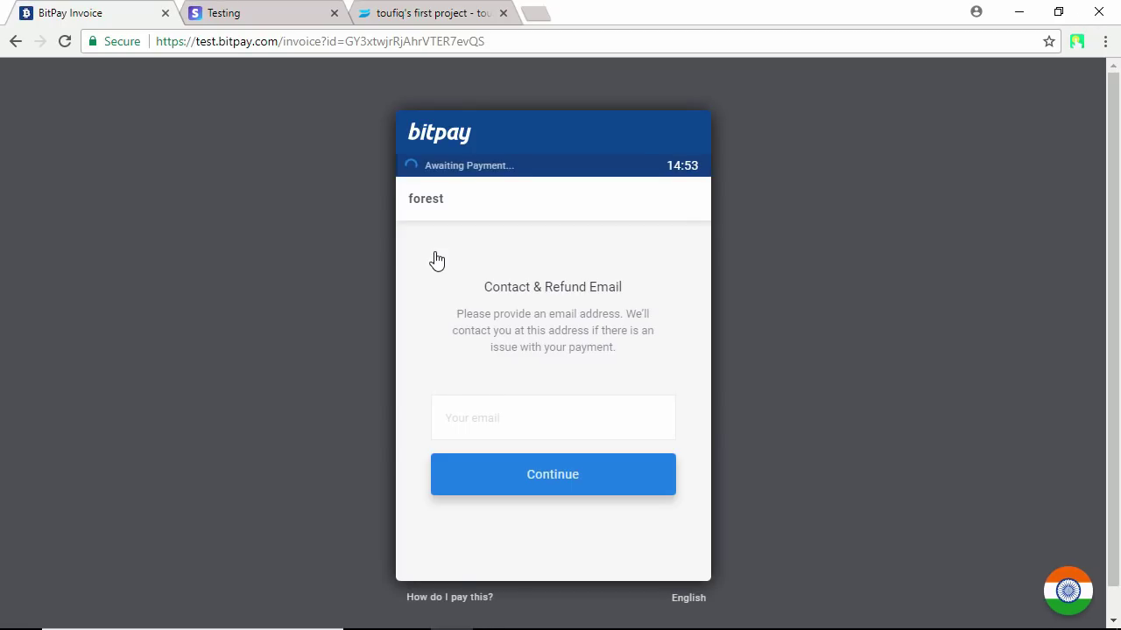
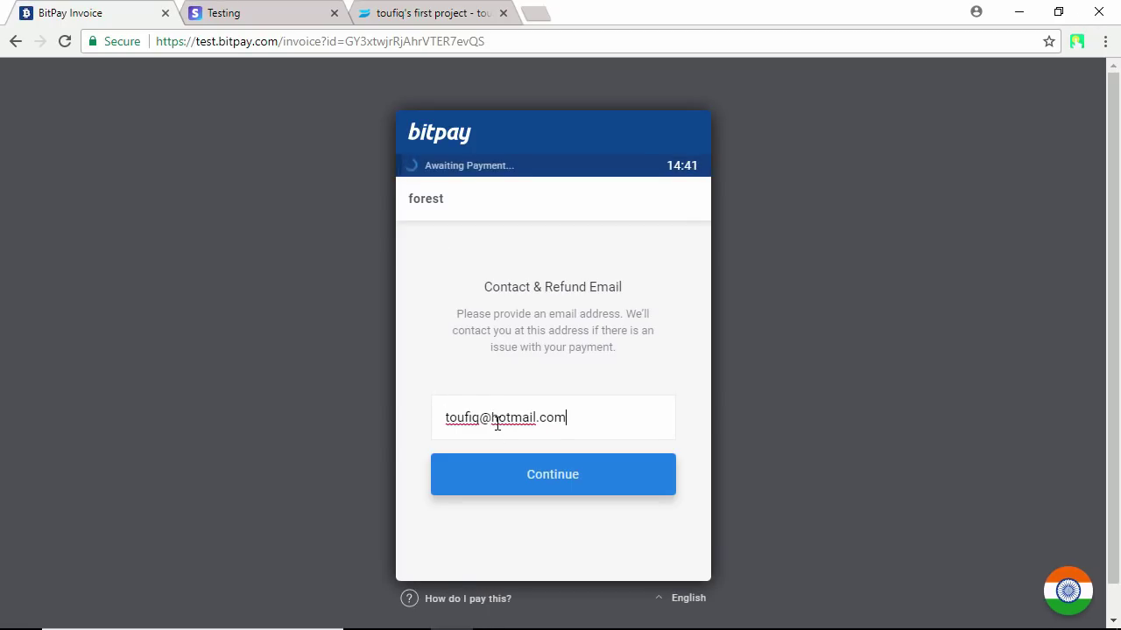
{"action": "left_click", "coordinate": [513, 470]}
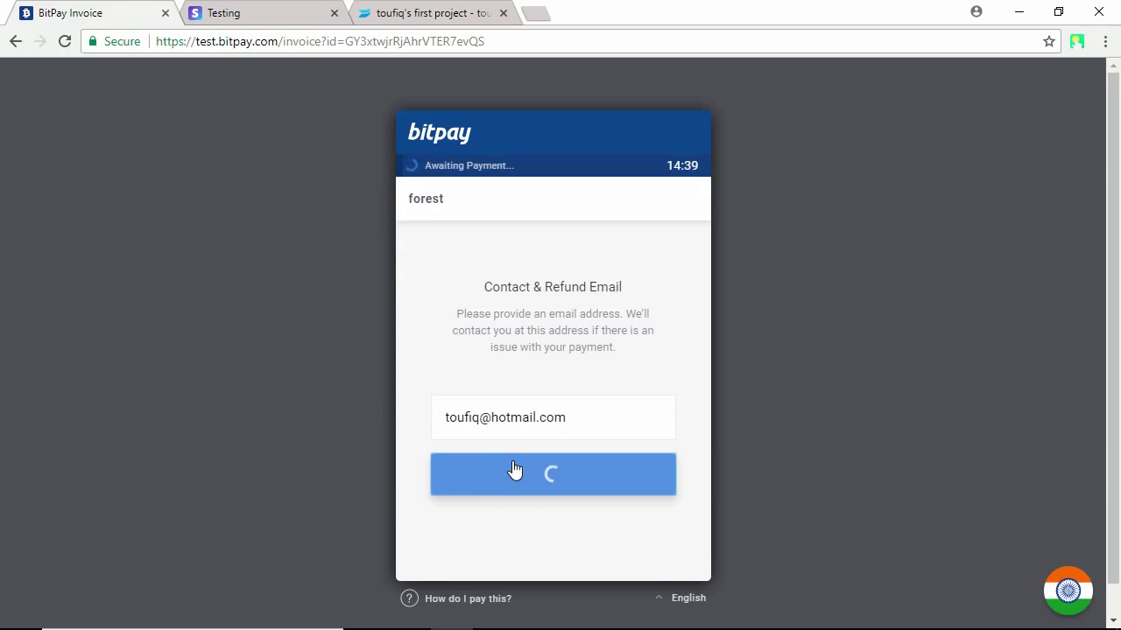
{"action": "left_click", "coordinate": [537, 394]}
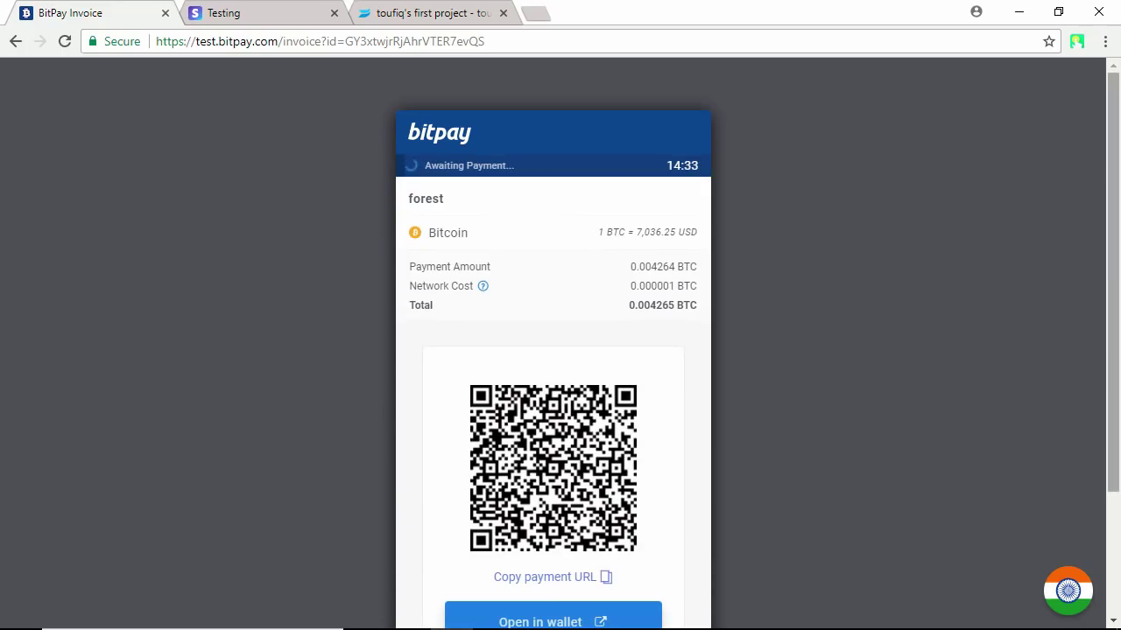
Step: Copy the 0.004265 BTC invoice's payment URL and paste it into the address bar
{"action": "left_click_drag", "start_coordinate": [663, 174], "coordinate": [707, 178]}
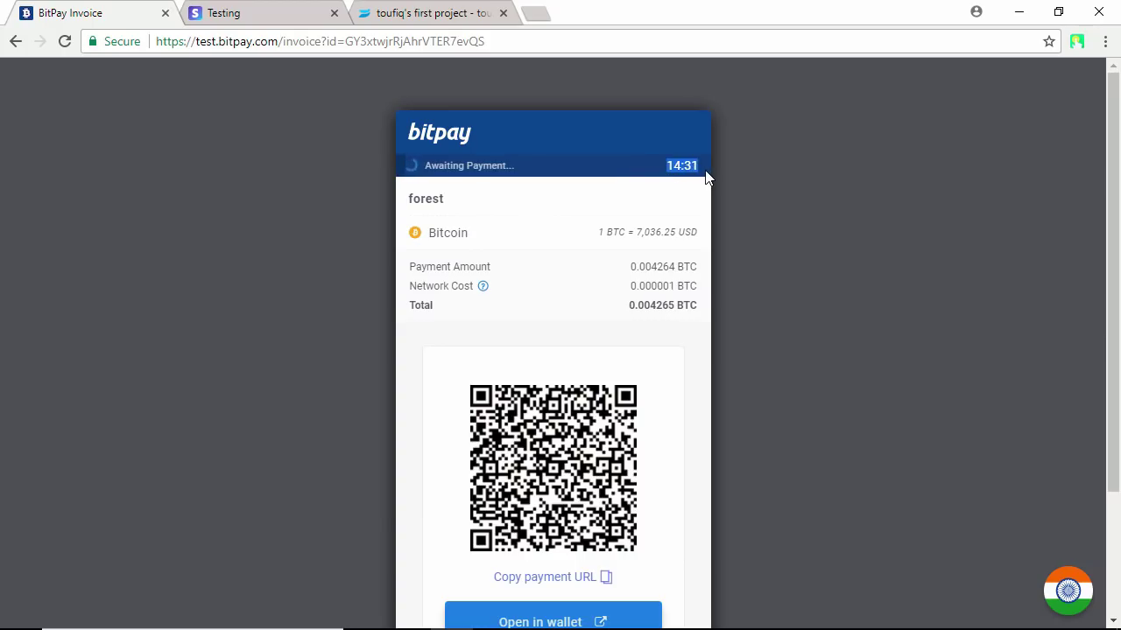
{"action": "scroll", "coordinate": [551, 337], "scroll_direction": "down", "scroll_amount": 3}
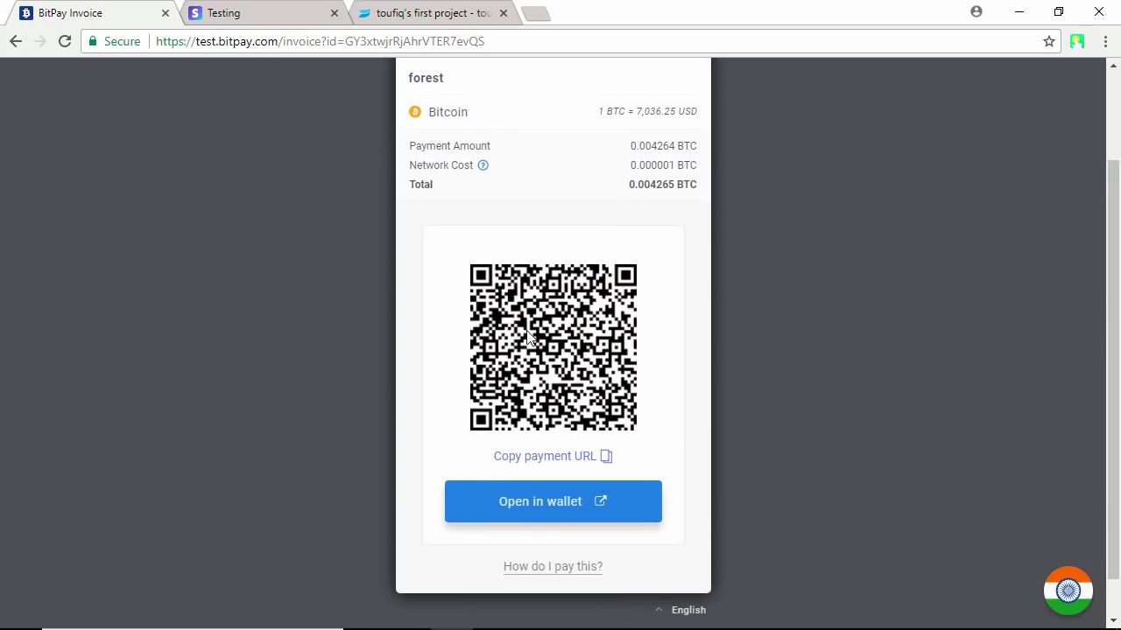
{"action": "left_click", "coordinate": [537, 464]}
{"action": "key", "text": "ctrl+v"}
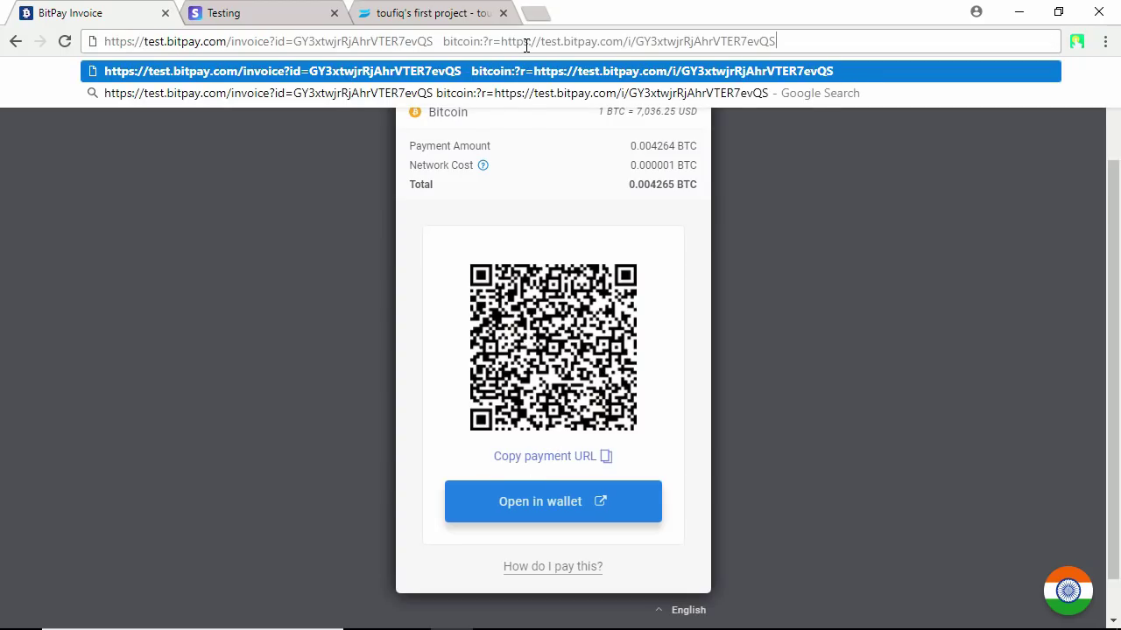
{"action": "left_click_drag", "start_coordinate": [788, 42], "coordinate": [444, 43]}
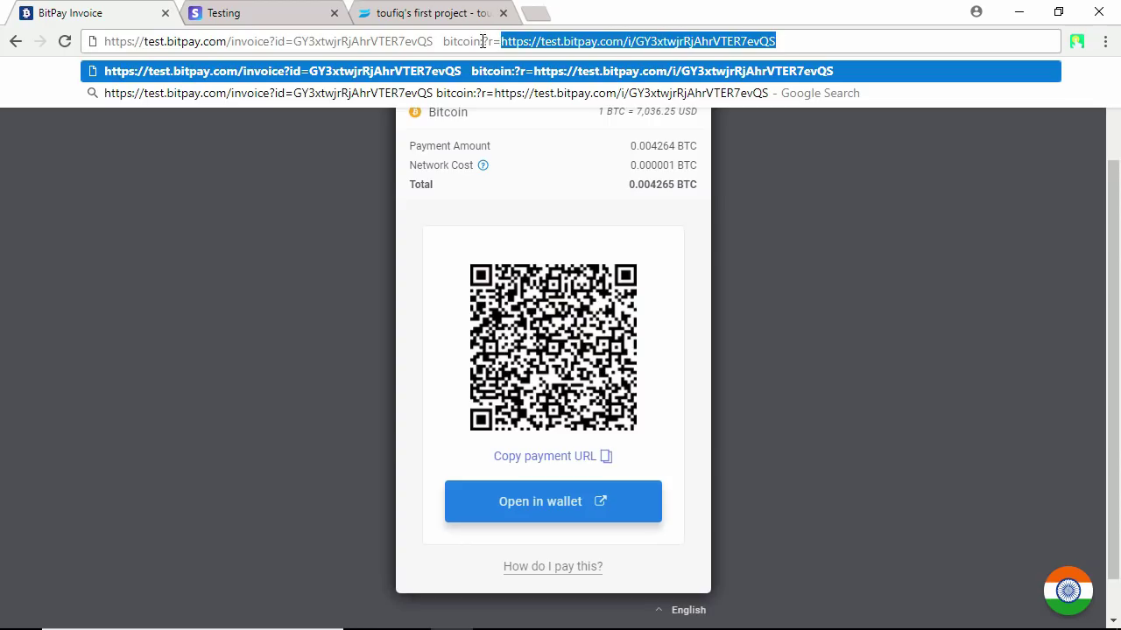